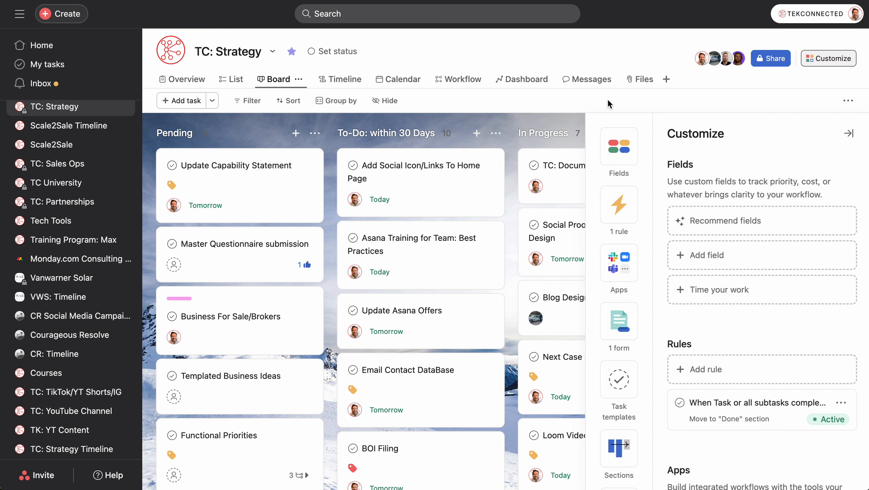
Step: Add a new form to the TC: Strategy project from its customization options
{"action": "scroll", "coordinate": [750, 215], "scroll_direction": "down", "scroll_amount": 3}
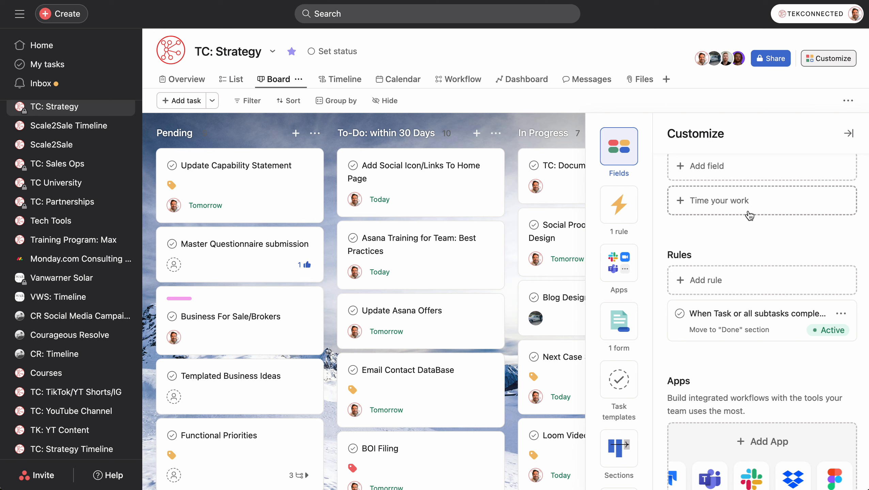
{"action": "scroll", "coordinate": [749, 215], "scroll_direction": "down", "scroll_amount": 1}
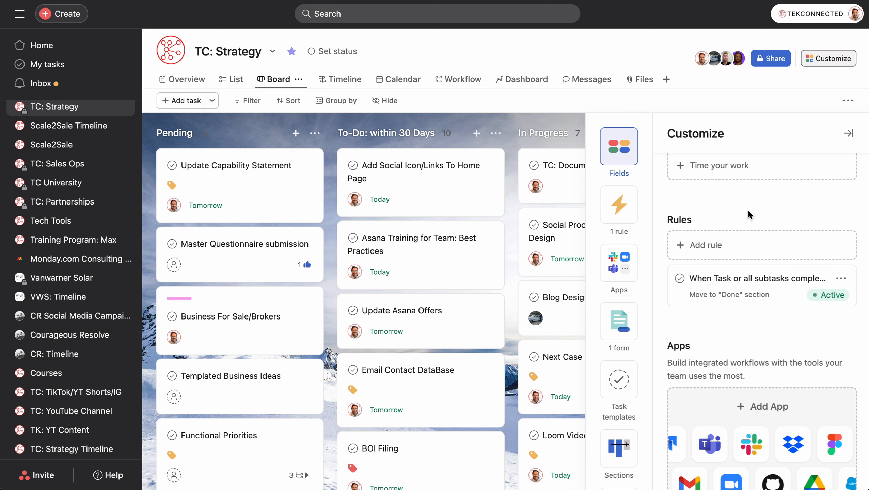
{"action": "scroll", "coordinate": [748, 210], "scroll_direction": "down", "scroll_amount": 5}
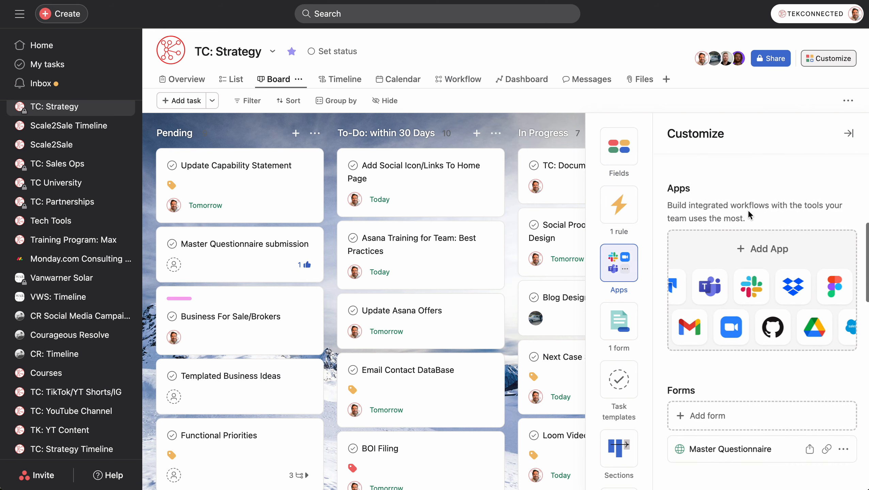
{"action": "scroll", "coordinate": [747, 210], "scroll_direction": "down", "scroll_amount": 4}
{"action": "left_click", "coordinate": [714, 282]}
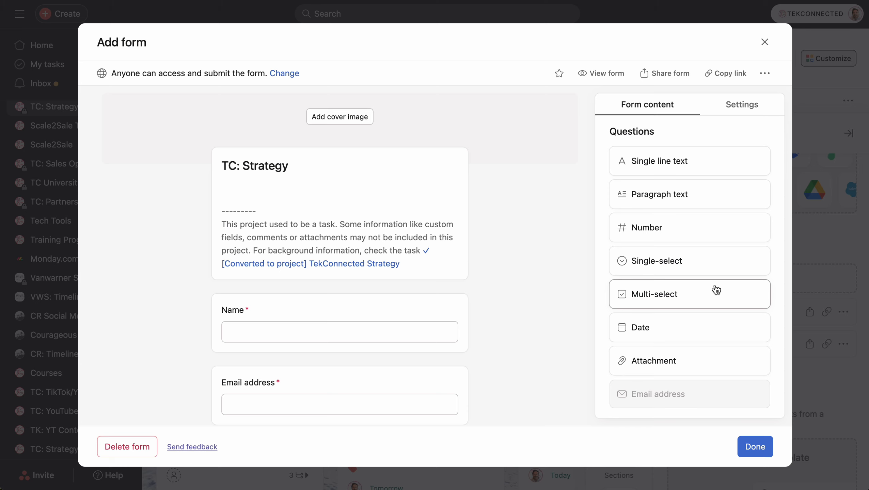
Step: Replace the form's default title with "Work With Me"
{"action": "scroll", "coordinate": [546, 183], "scroll_direction": "down", "scroll_amount": 1}
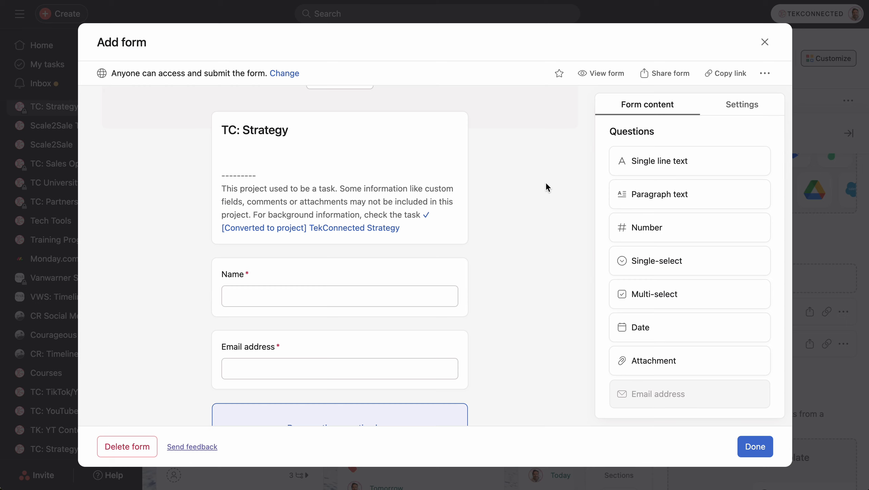
{"action": "scroll", "coordinate": [547, 185], "scroll_direction": "down", "scroll_amount": 1}
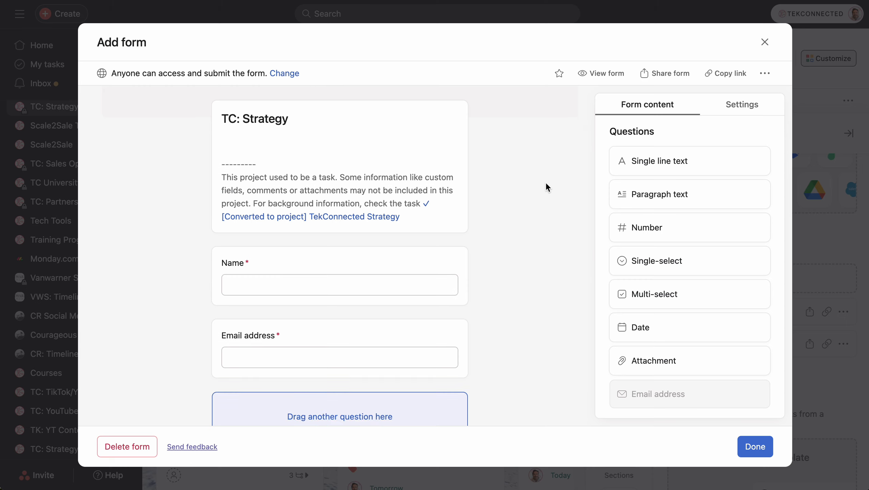
{"action": "left_click_drag", "start_coordinate": [546, 183], "coordinate": [389, 160]}
{"action": "left_click", "coordinate": [319, 118]}
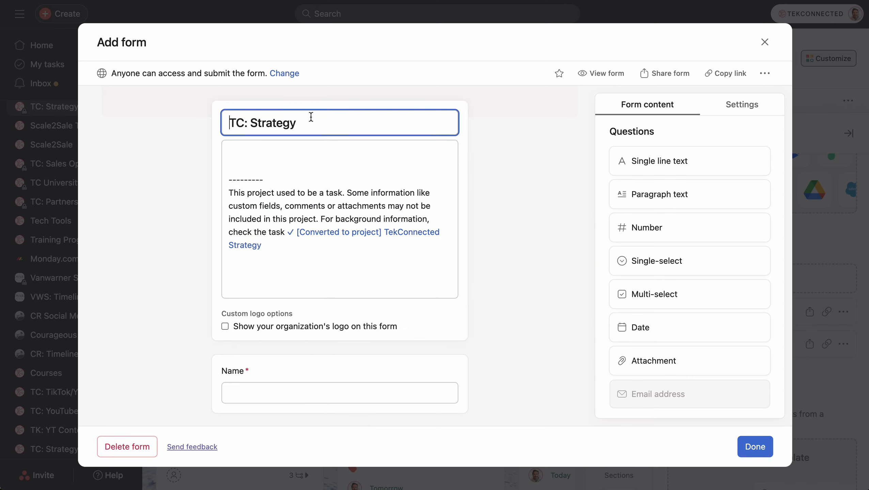
{"action": "triple_click", "coordinate": [311, 117]}
{"action": "type", "text": "Work "}
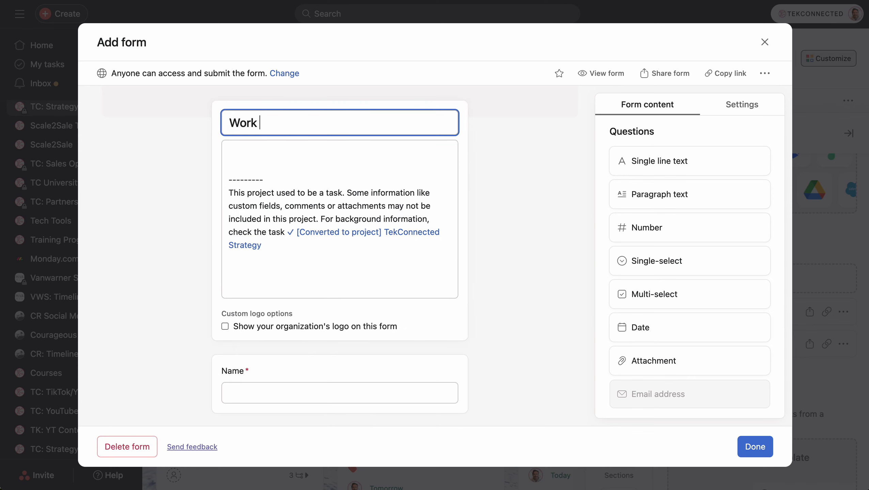
{"action": "type", "text": "With Me"}
Step: Clear all the default text, including the linked task, from the form's description
{"action": "left_click", "coordinate": [315, 193]}
{"action": "left_click_drag", "start_coordinate": [261, 233], "coordinate": [219, 172]}
{"action": "key", "text": "BackSpace"}
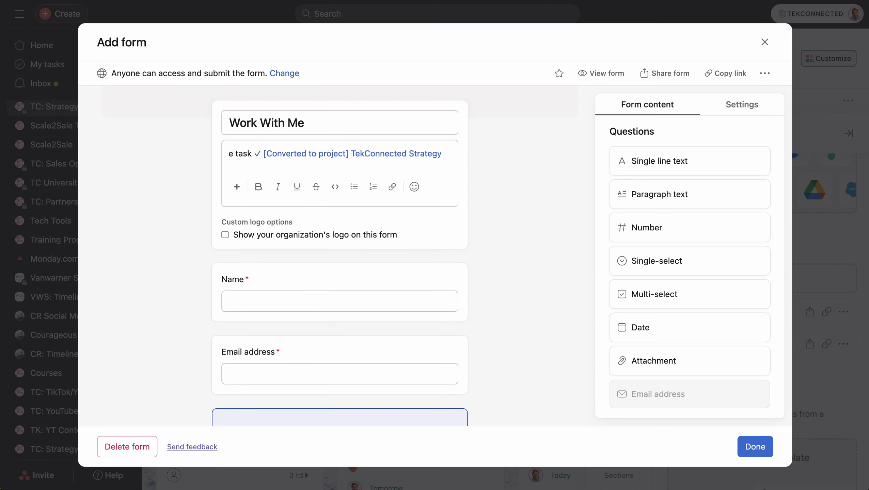
{"action": "key", "text": "Return"}
{"action": "left_click", "coordinate": [329, 169]}
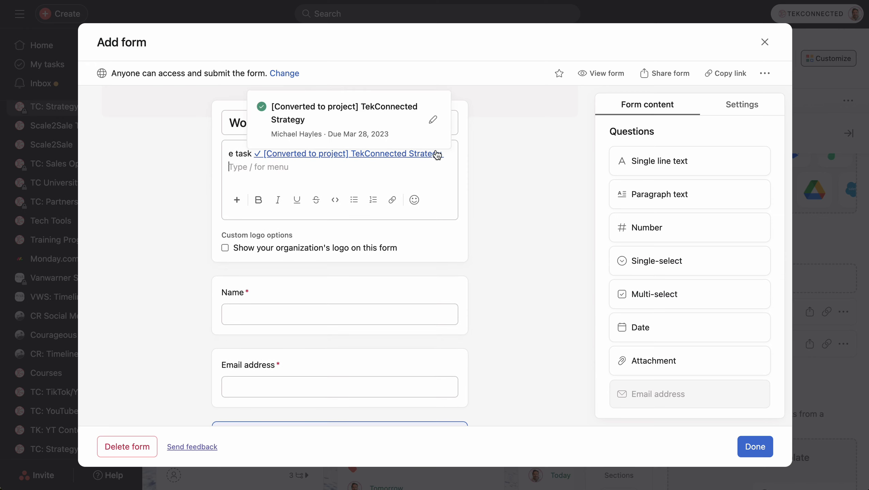
{"action": "left_click_drag", "start_coordinate": [448, 151], "coordinate": [238, 142]}
{"action": "key", "text": "BackSpace"}
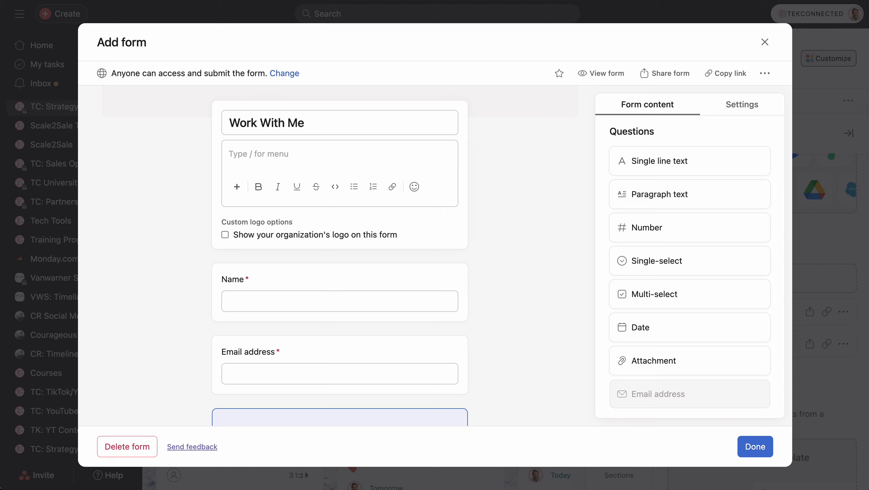
{"action": "left_click", "coordinate": [493, 195]}
Step: Start the form description with "Looking to work with me on a custome CRM or for some Asana config, then you are in"
{"action": "left_click", "coordinate": [291, 162]}
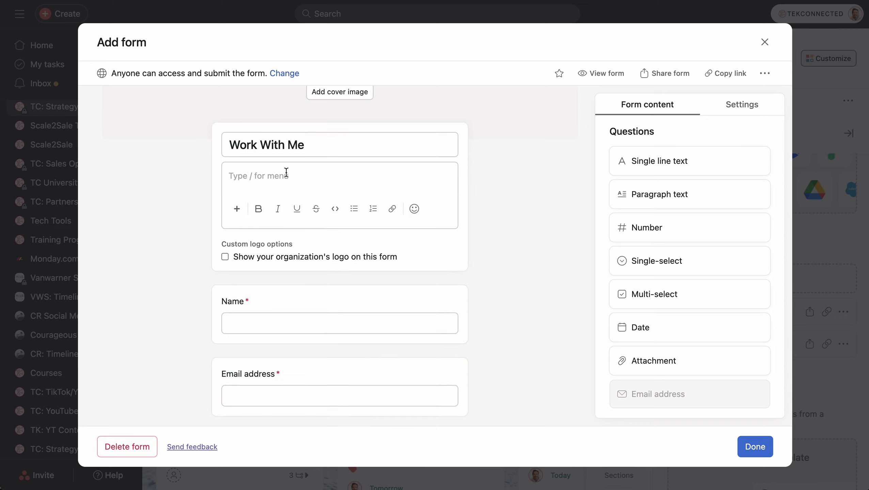
{"action": "left_click", "coordinate": [286, 174]}
{"action": "type", "text": "Looking to work with me on a"}
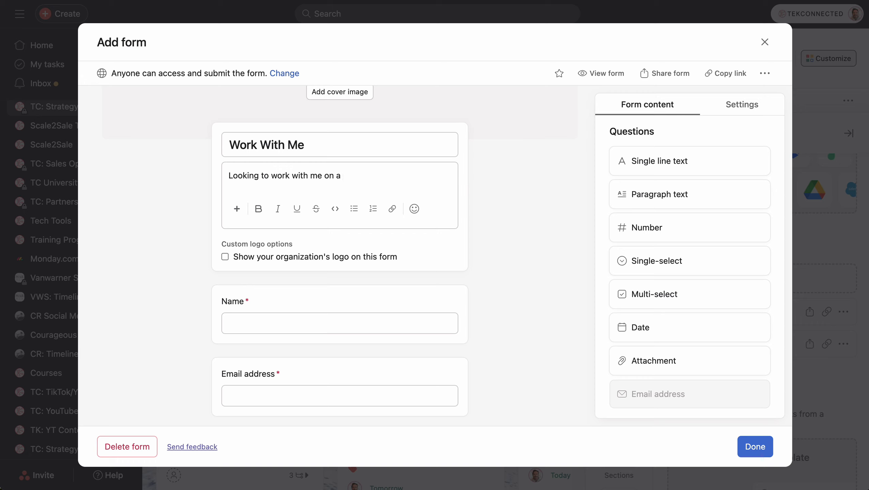
{"action": "type", "text": " custome CRM or for some Mo"}
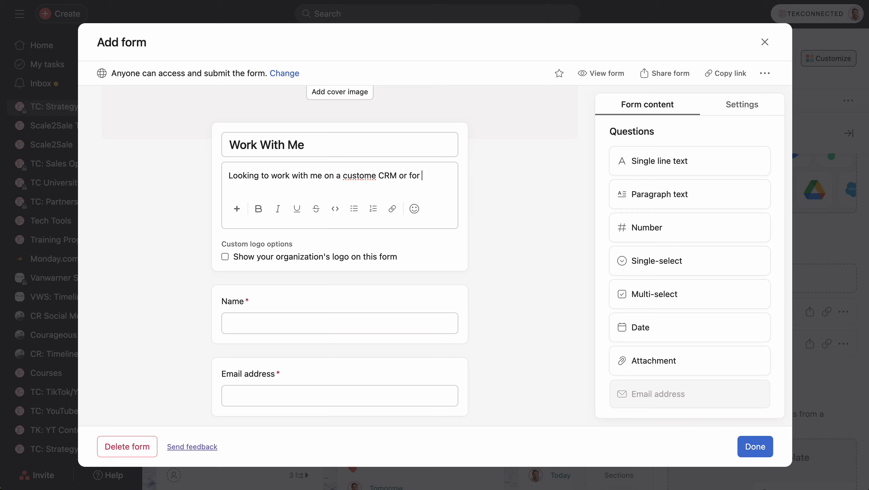
{"action": "key", "text": "BackSpace"}
{"action": "key", "text": "BackSpace"}
{"action": "type", "text": "Asana "}
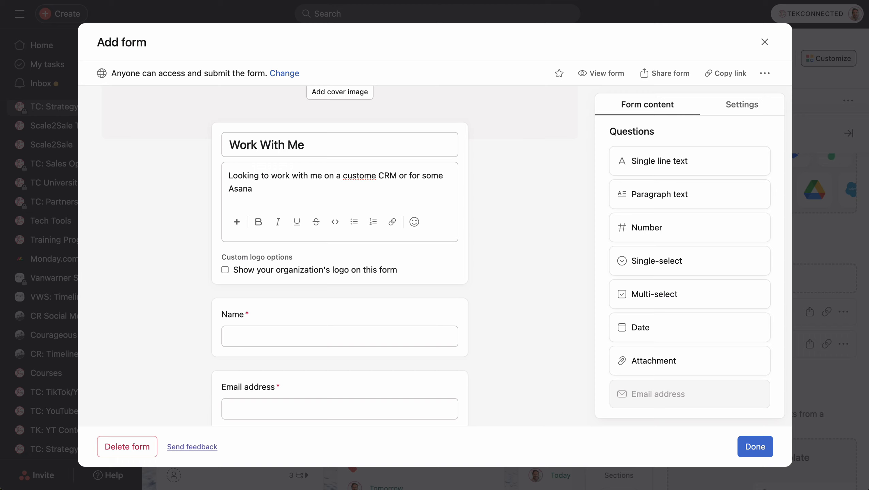
{"action": "type", "text": "config, then you are in"}
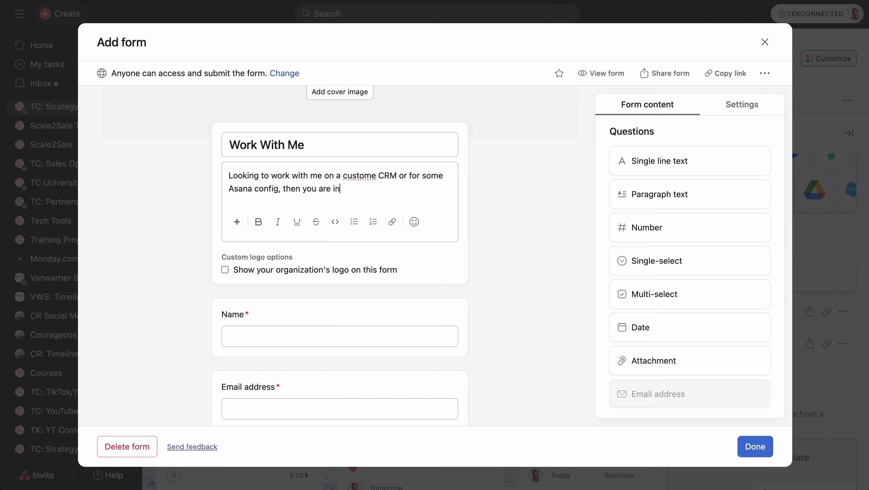
Step: Finish the form description with "the right place. PLease fill in the form as detailed as possible"
{"action": "type", "text": " the right place. PLease"}
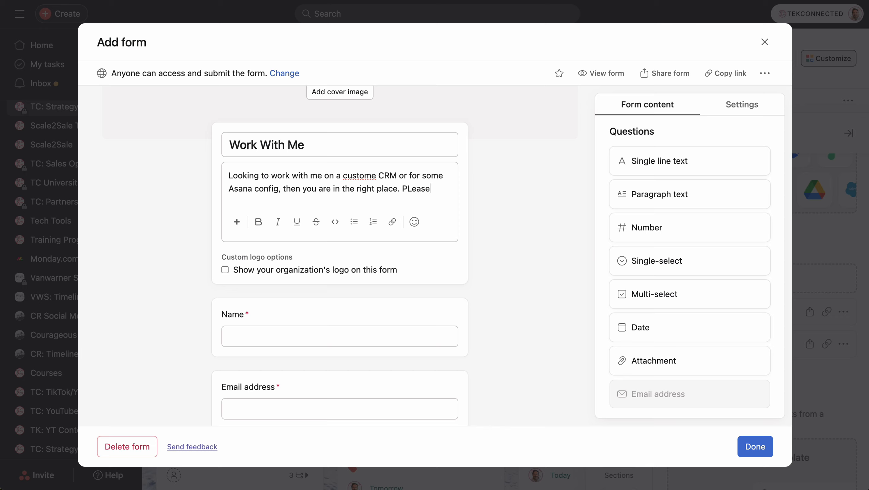
{"action": "type", "text": " fill in the fo"}
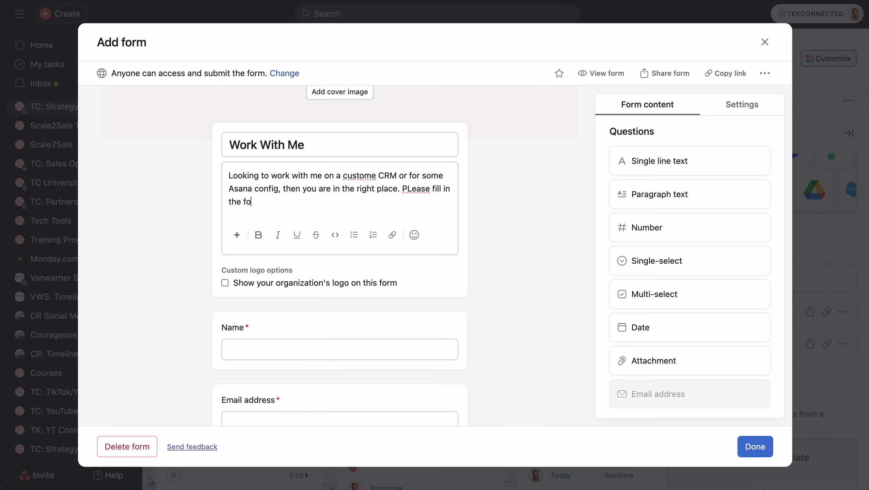
{"action": "type", "text": "rm as detailed as possible"}
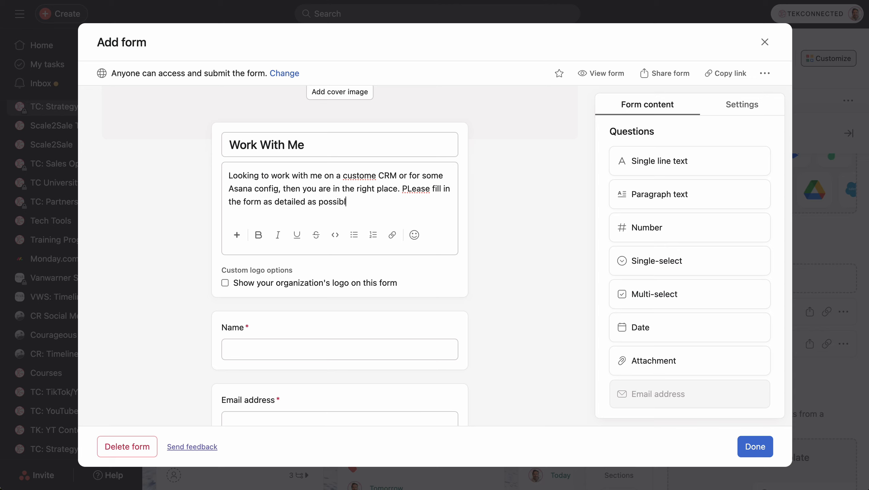
Step: Correct the misspelled words in the form description to "Please" and "custom"
{"action": "left_click", "coordinate": [409, 190]}
{"action": "key", "text": "BackSpace"}
{"action": "type", "text": "l"}
{"action": "left_click", "coordinate": [377, 176]}
{"action": "key", "text": "BackSpace"}
{"action": "key", "text": "BackSpace"}
{"action": "left_click", "coordinate": [476, 191]}
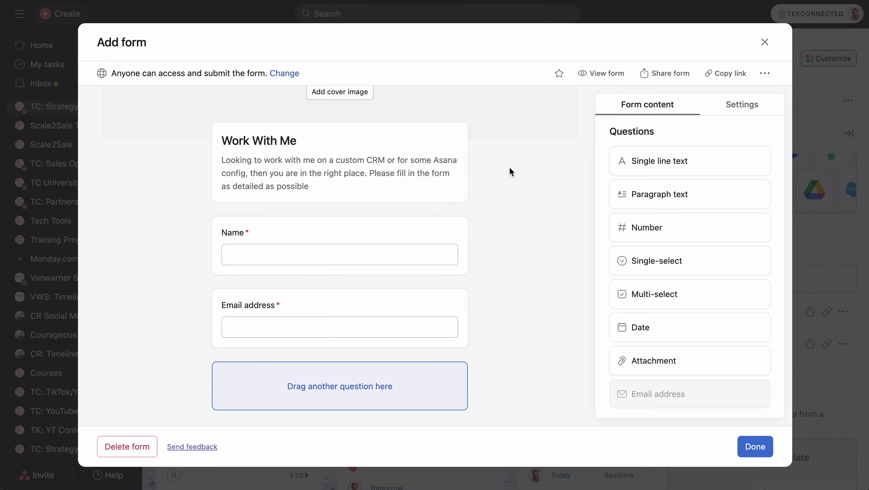
Step: Insert a single line text question between the Name and Email address questions
{"action": "scroll", "coordinate": [510, 171], "scroll_direction": "up", "scroll_amount": 1}
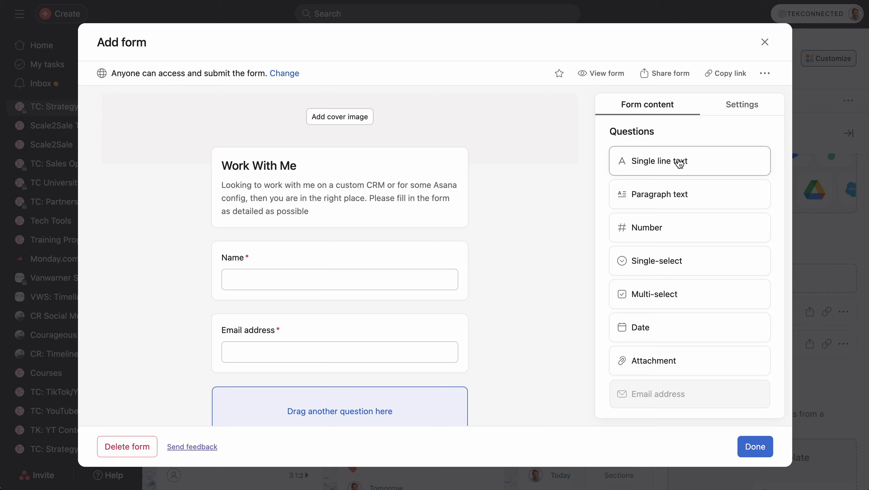
{"action": "left_click_drag", "start_coordinate": [680, 164], "coordinate": [335, 315]}
{"action": "scroll", "coordinate": [334, 314], "scroll_direction": "down", "scroll_amount": 5}
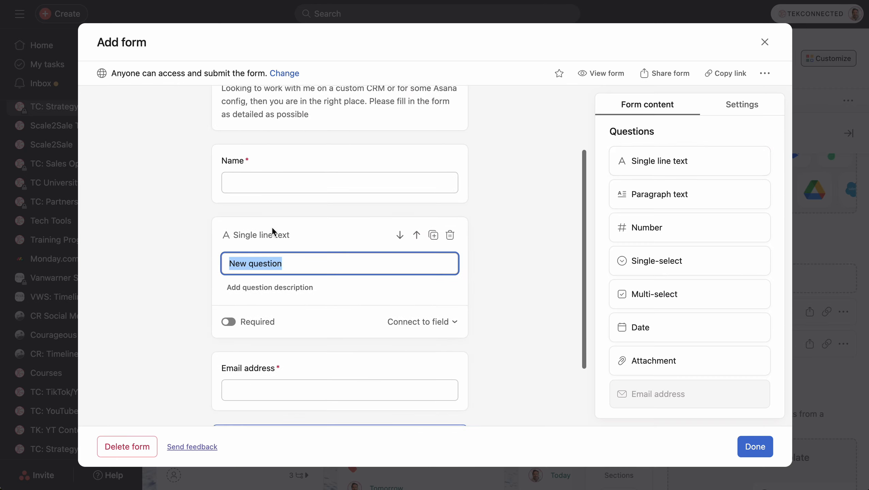
{"action": "left_click", "coordinate": [271, 238]}
{"action": "triple_click", "coordinate": [271, 239]}
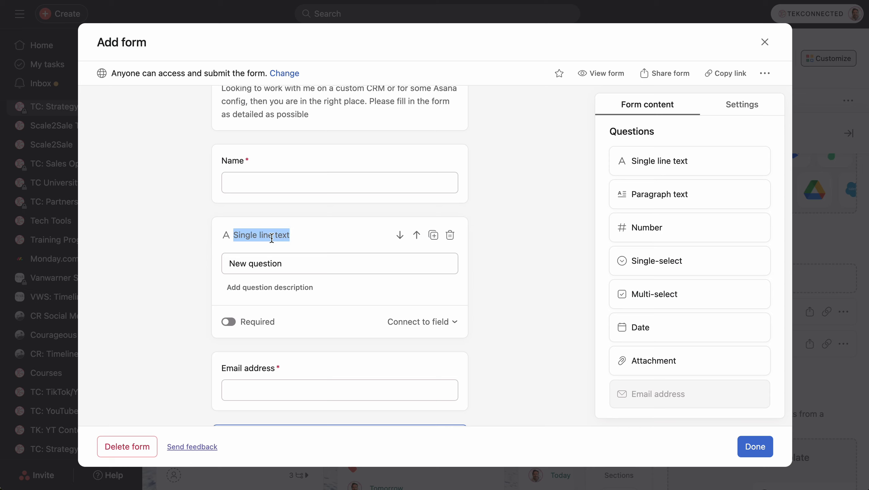
{"action": "scroll", "coordinate": [272, 238], "scroll_direction": "down", "scroll_amount": 5}
{"action": "left_click", "coordinate": [337, 153]}
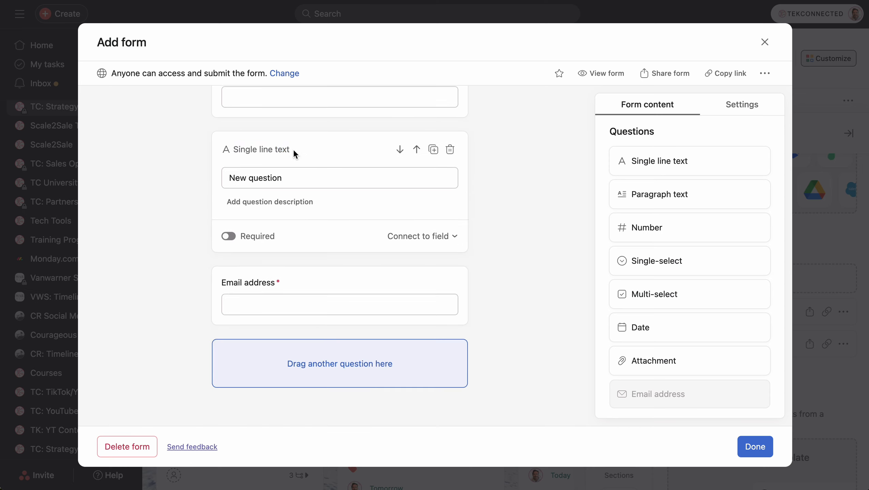
Step: Title the new single line text question "What is your Business Name", correcting its spelling
{"action": "left_click", "coordinate": [275, 178]}
{"action": "type", "text": "W"}
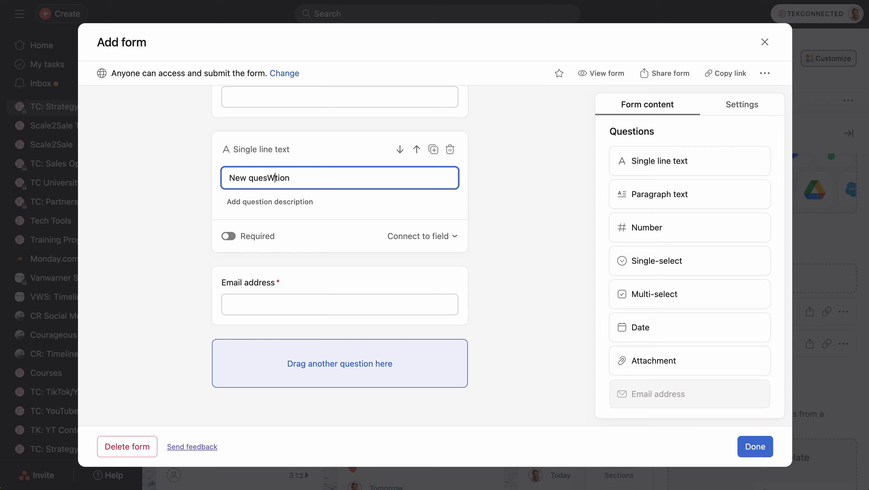
{"action": "key", "text": "super+a"}
{"action": "type", "text": "Waht is your Business Name"}
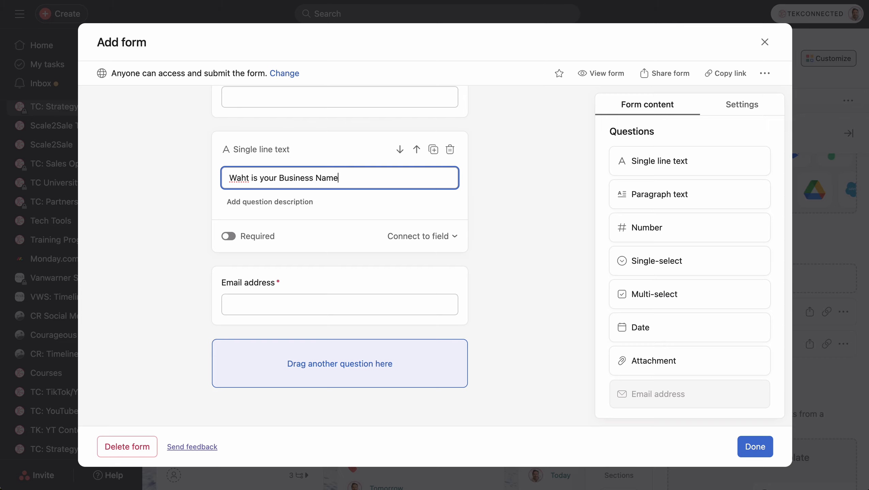
{"action": "right_click", "coordinate": [241, 178]}
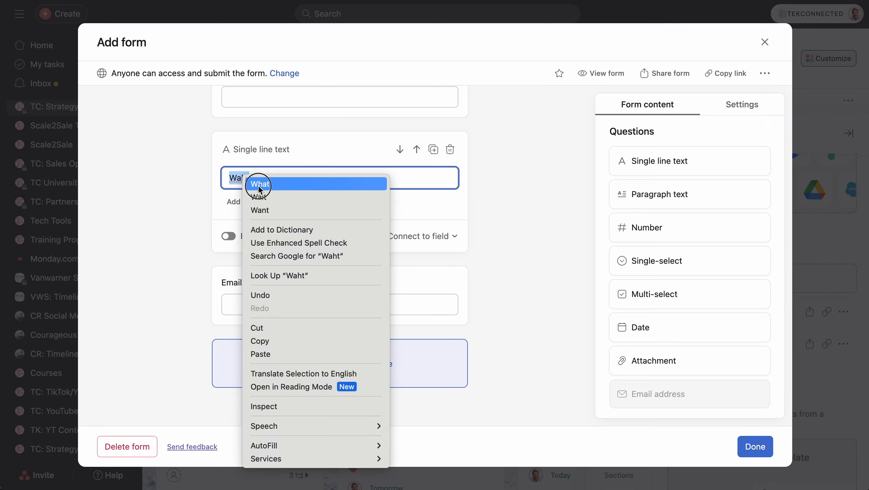
{"action": "left_click", "coordinate": [256, 184]}
Step: Give the business name question the description "Please specifiy the name of your business and leave the domain URL"
{"action": "left_click", "coordinate": [305, 200]}
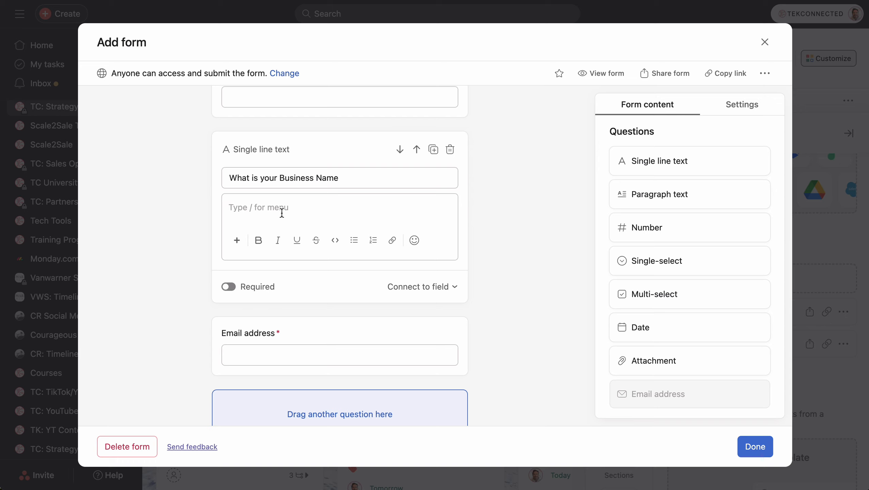
{"action": "type", "text": "Pleasae"}
{"action": "key", "text": "BackSpace"}
{"action": "key", "text": "BackSpace"}
{"action": "key", "text": "BackSpace"}
{"action": "type", "text": "e specifiy the name of your "}
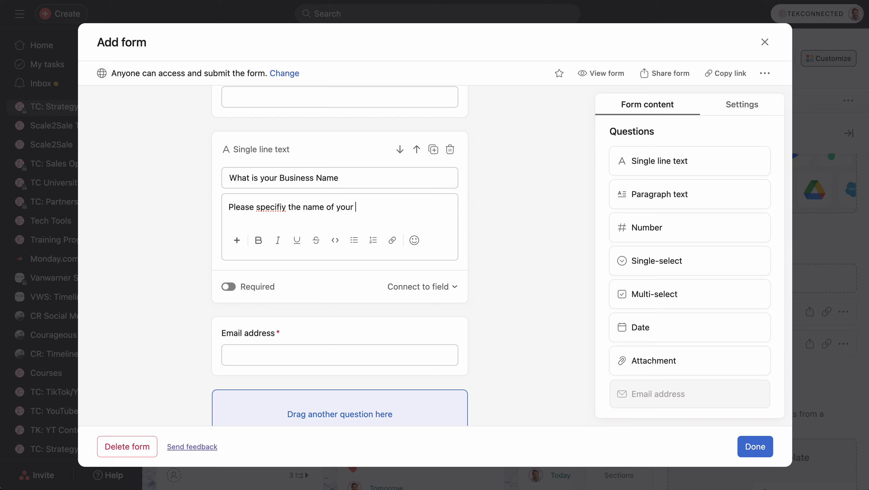
{"action": "type", "text": "business and leave the domain "}
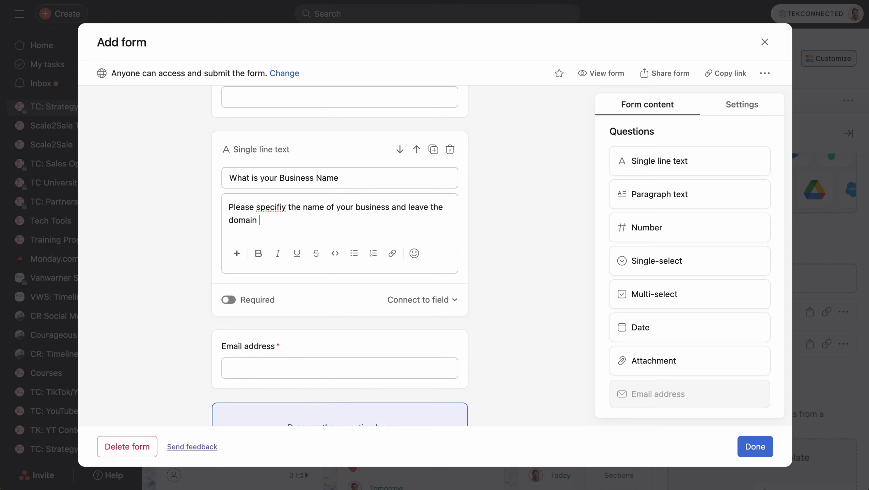
{"action": "type", "text": "URL"}
Step: Correct the misspelled word in the business name question's description to "specify"
{"action": "right_click", "coordinate": [275, 208]}
{"action": "left_click", "coordinate": [300, 214]}
{"action": "key", "text": "BackSpace"}
{"action": "key", "text": "BackSpace"}
{"action": "type", "text": "y"}
{"action": "left_click", "coordinate": [317, 225]}
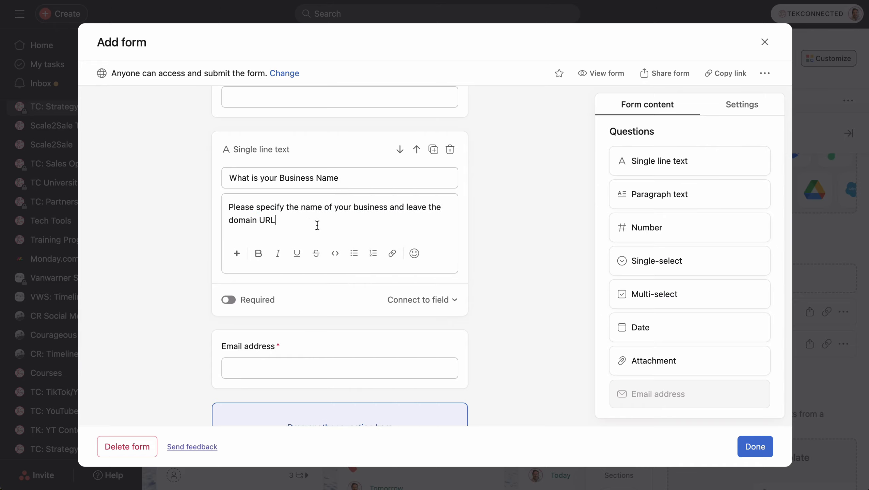
{"action": "left_click", "coordinate": [479, 181]}
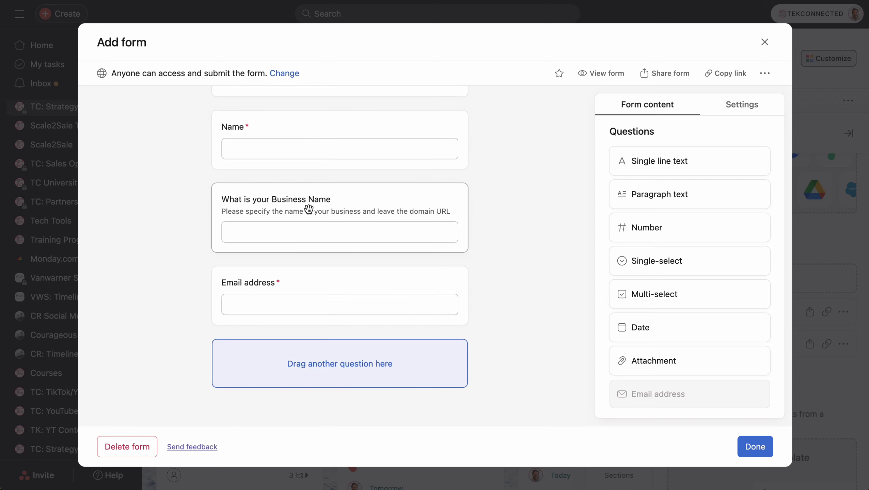
Step: Make the business name question required
{"action": "left_click", "coordinate": [337, 199]}
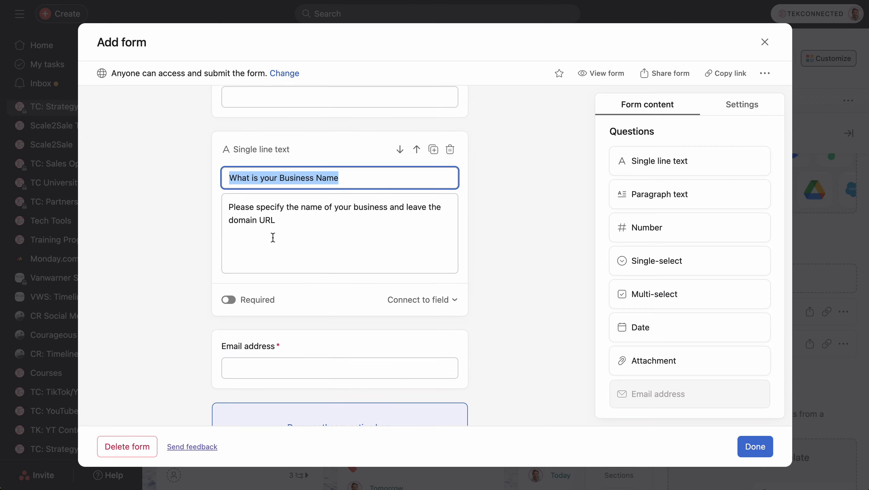
{"action": "left_click", "coordinate": [228, 300]}
{"action": "left_click", "coordinate": [490, 143]}
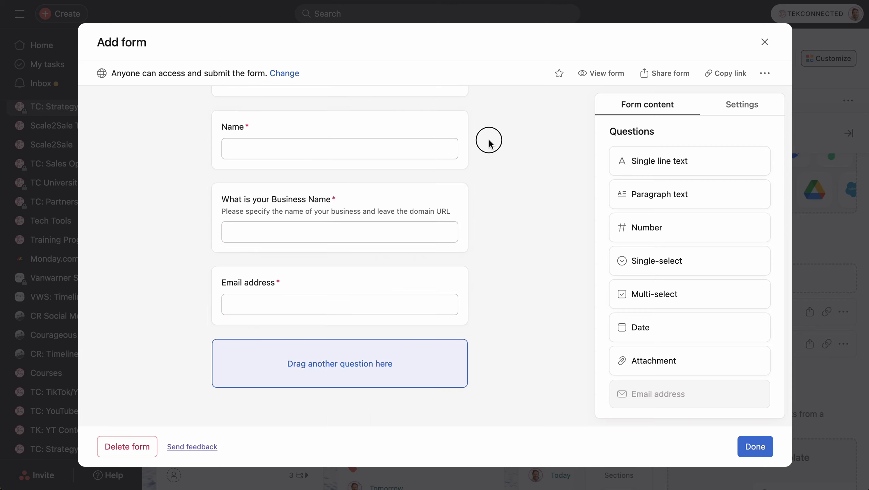
{"action": "scroll", "coordinate": [490, 143], "scroll_direction": "up", "scroll_amount": 3}
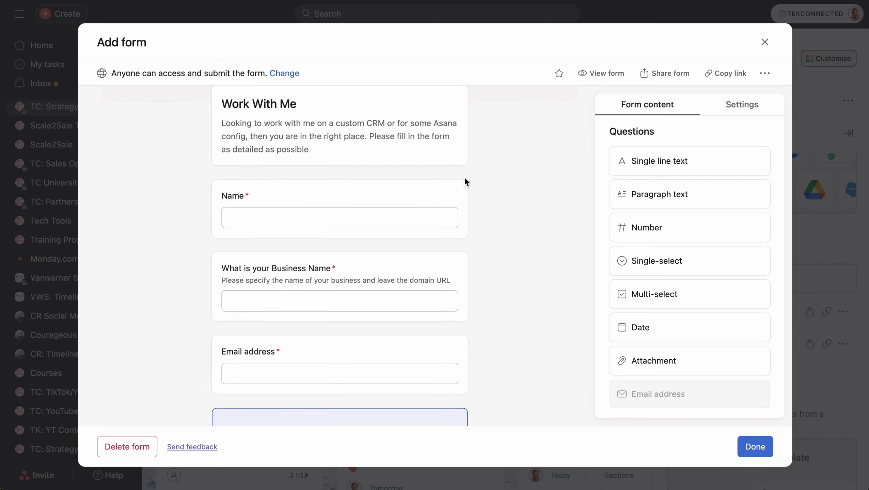
Step: Check which fields the Name question can be connected to and close the question's editor
{"action": "left_click", "coordinate": [459, 189]}
{"action": "left_click", "coordinate": [451, 289]}
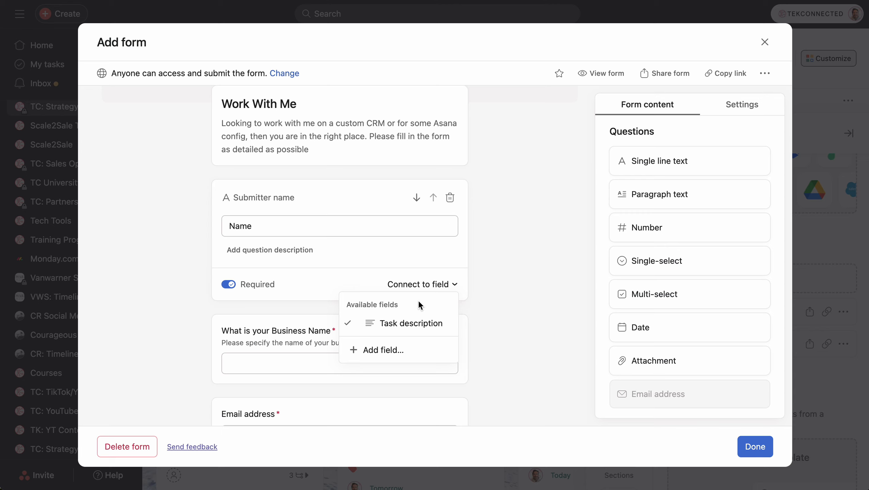
{"action": "left_click", "coordinate": [479, 250]}
Step: Add a single-select question between the business name and email questions, titled "What tier of Asana are you currently using?"
{"action": "scroll", "coordinate": [479, 251], "scroll_direction": "down", "scroll_amount": 2}
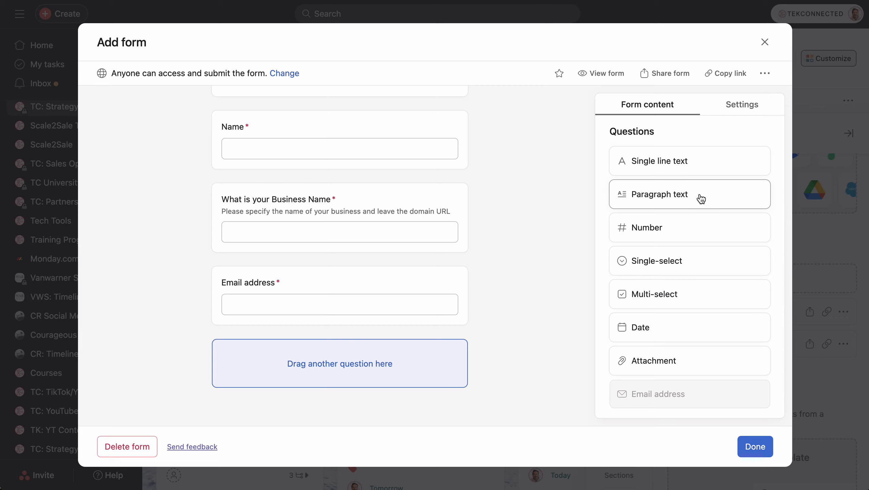
{"action": "left_click_drag", "start_coordinate": [676, 266], "coordinate": [335, 279]}
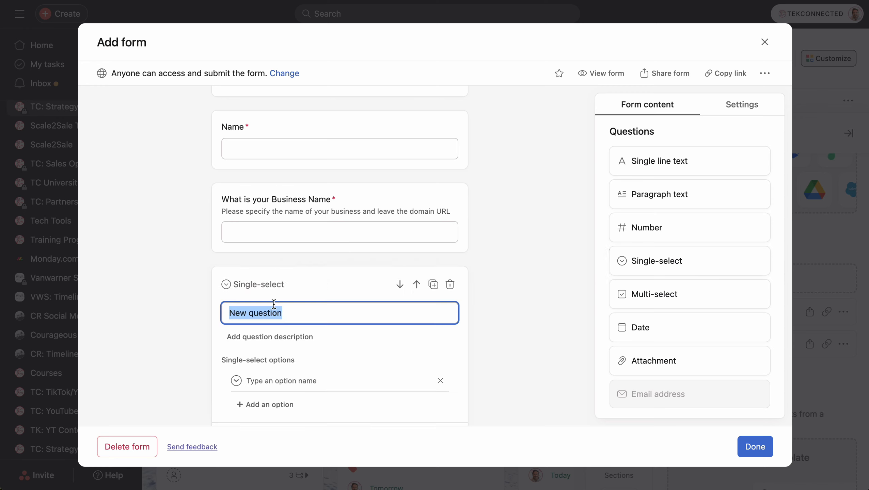
{"action": "type", "text": "What tier of Asana are you "}
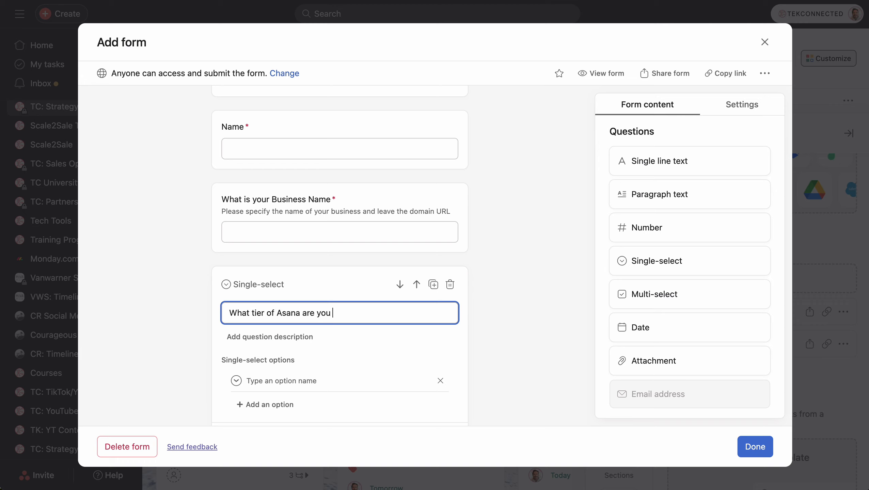
{"action": "type", "text": "currently using ?"}
Step: Give the Asana tier question the options Free, Premium and Business
{"action": "scroll", "coordinate": [323, 280], "scroll_direction": "down", "scroll_amount": 3}
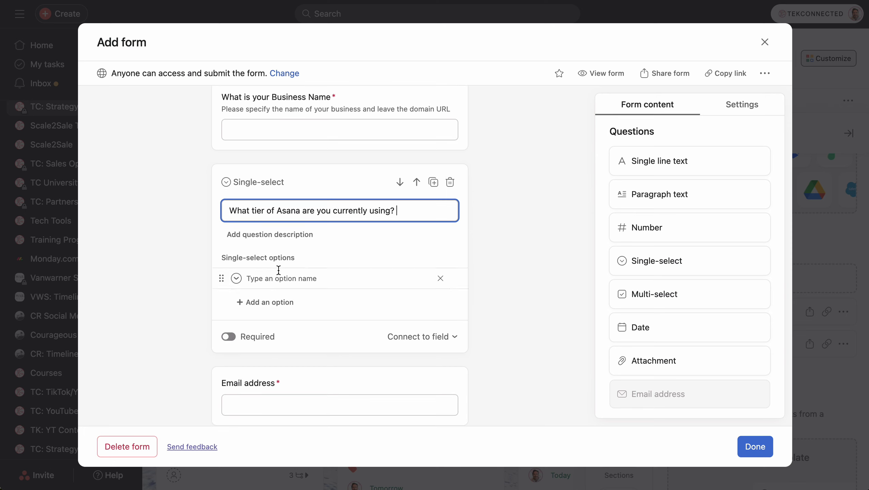
{"action": "left_click", "coordinate": [278, 281]}
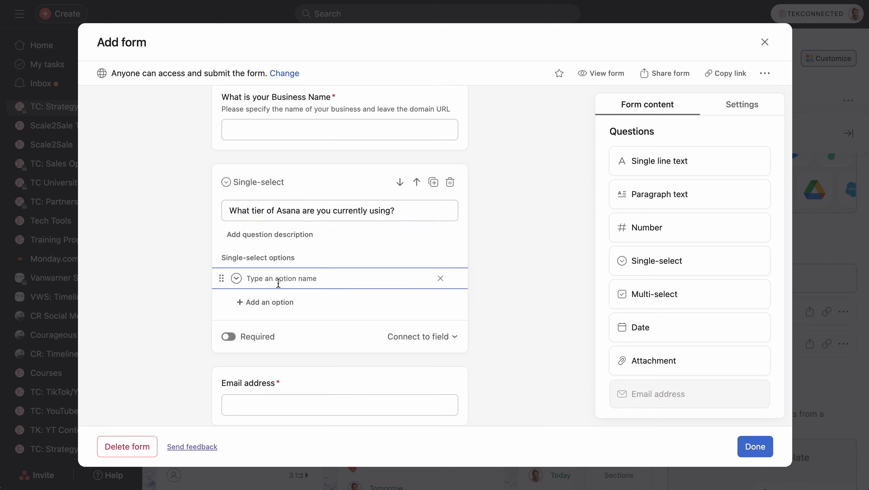
{"action": "type", "text": "Free"}
{"action": "left_click", "coordinate": [278, 303]}
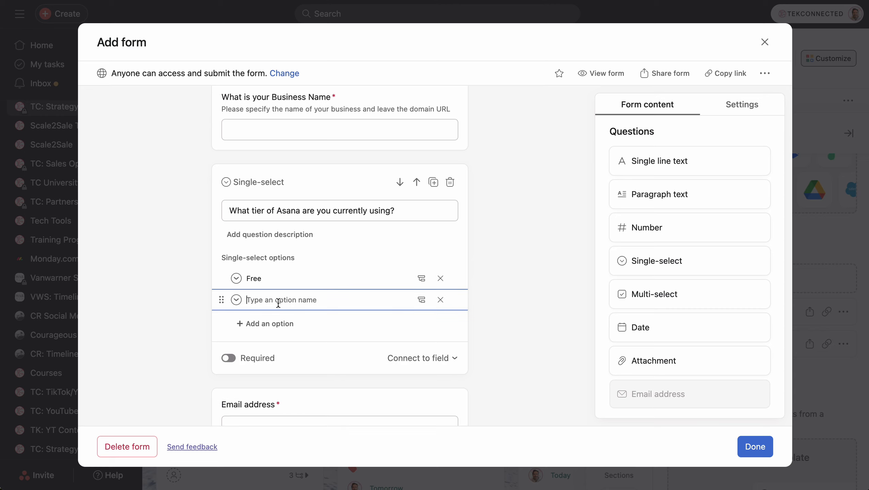
{"action": "type", "text": "Premium"}
{"action": "key", "text": "Return"}
{"action": "type", "text": "Business"}
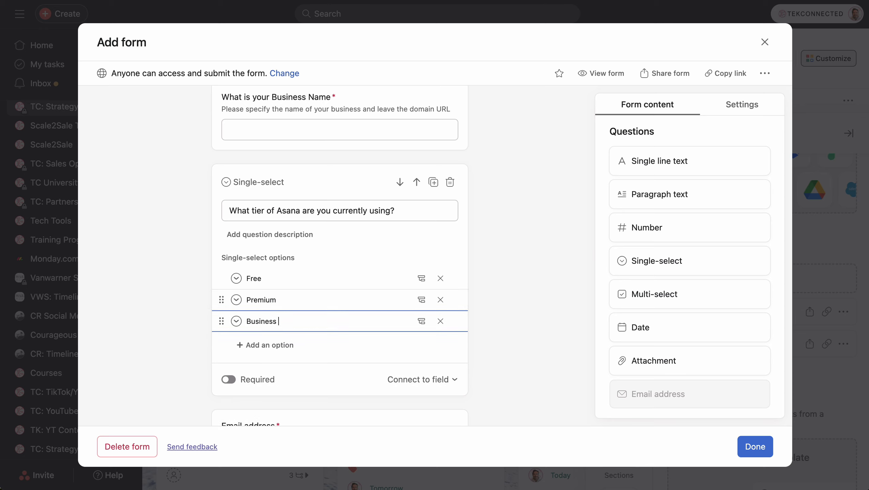
Step: Assign yellow to the Premium option and teal to the Business option
{"action": "left_click", "coordinate": [236, 300]}
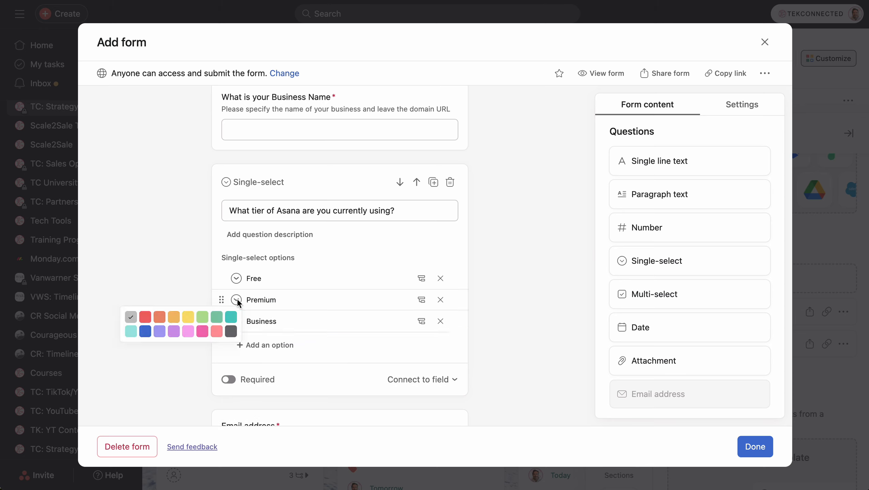
{"action": "left_click", "coordinate": [188, 318]}
{"action": "left_click", "coordinate": [236, 322]}
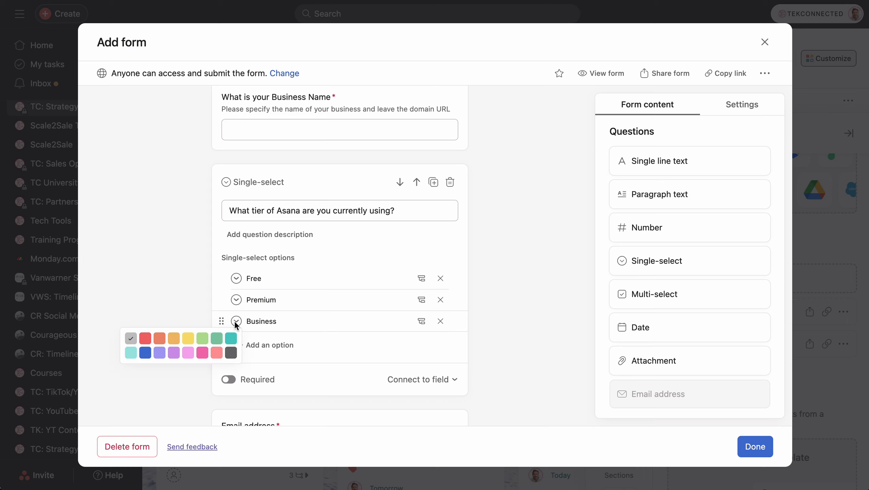
{"action": "left_click", "coordinate": [230, 339]}
Step: Create a branch from the Premium option and place a single line text question in it
{"action": "scroll", "coordinate": [310, 292], "scroll_direction": "down", "scroll_amount": 1}
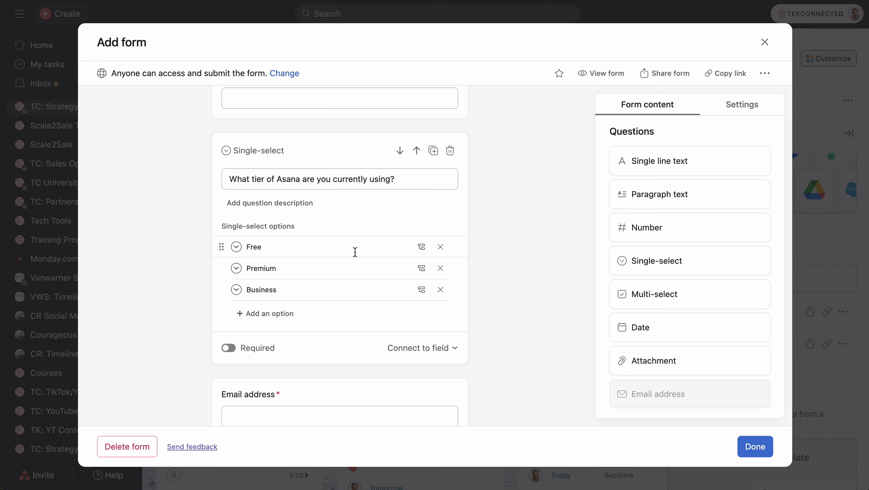
{"action": "left_click", "coordinate": [421, 271]}
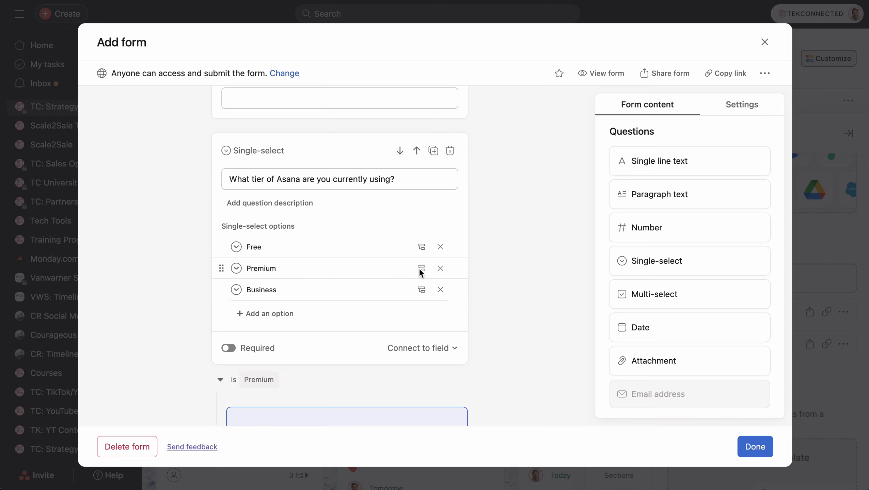
{"action": "scroll", "coordinate": [419, 273], "scroll_direction": "down", "scroll_amount": 5}
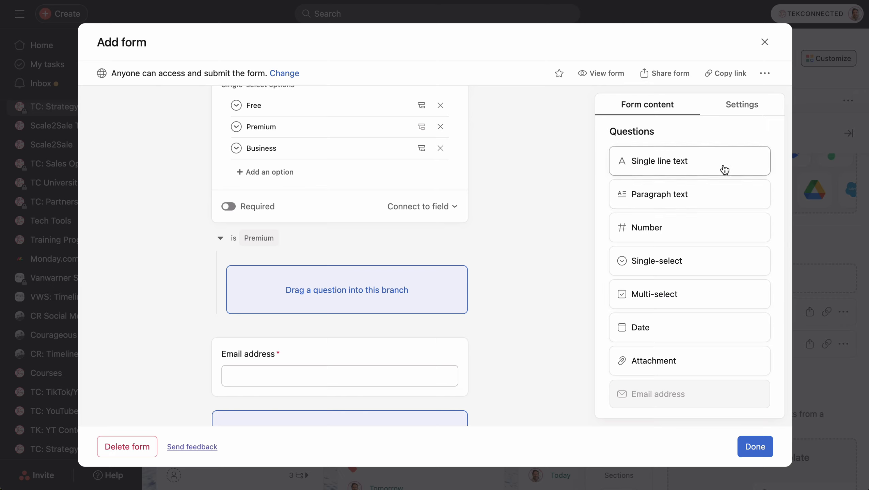
{"action": "left_click_drag", "start_coordinate": [725, 170], "coordinate": [384, 304]}
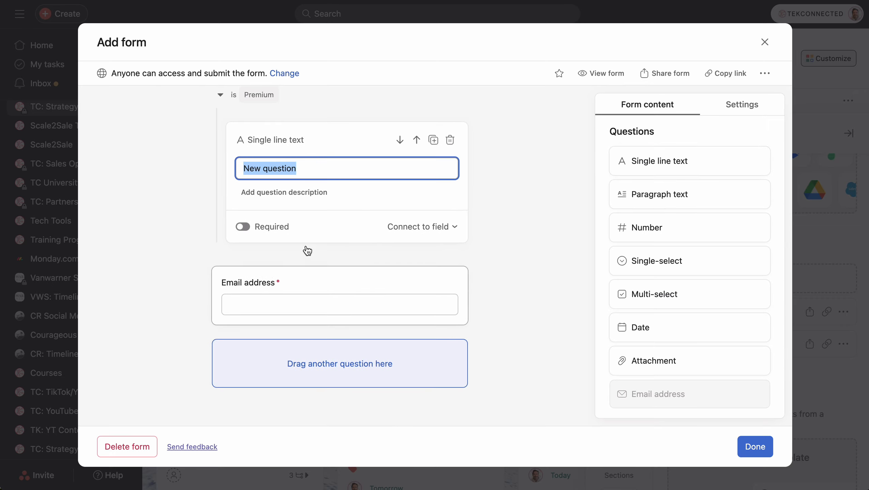
Step: Title the Premium branch question "How many License are you using" and make it required
{"action": "scroll", "coordinate": [308, 245], "scroll_direction": "up", "scroll_amount": 2}
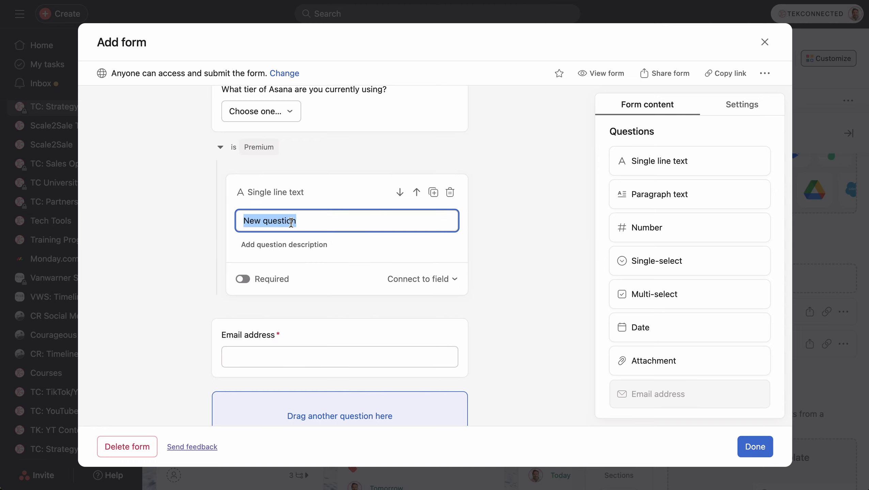
{"action": "type", "text": "How many Lice"}
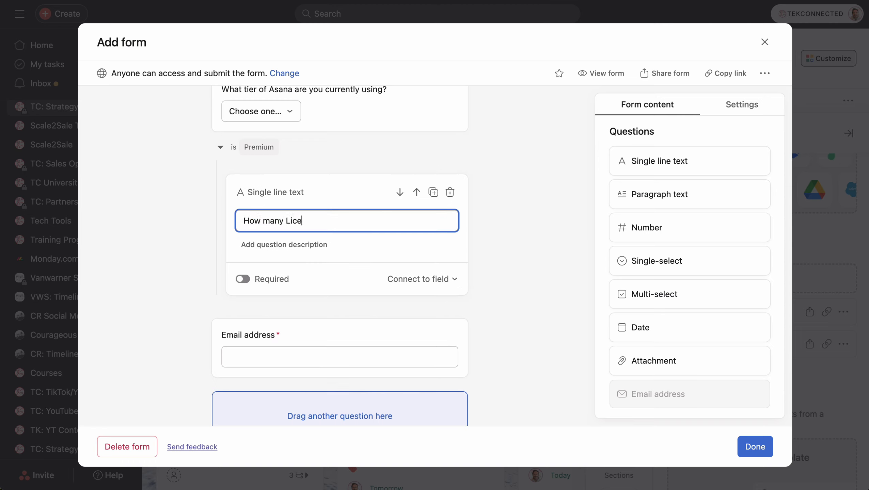
{"action": "type", "text": "nse are you using"}
{"action": "left_click", "coordinate": [243, 279]}
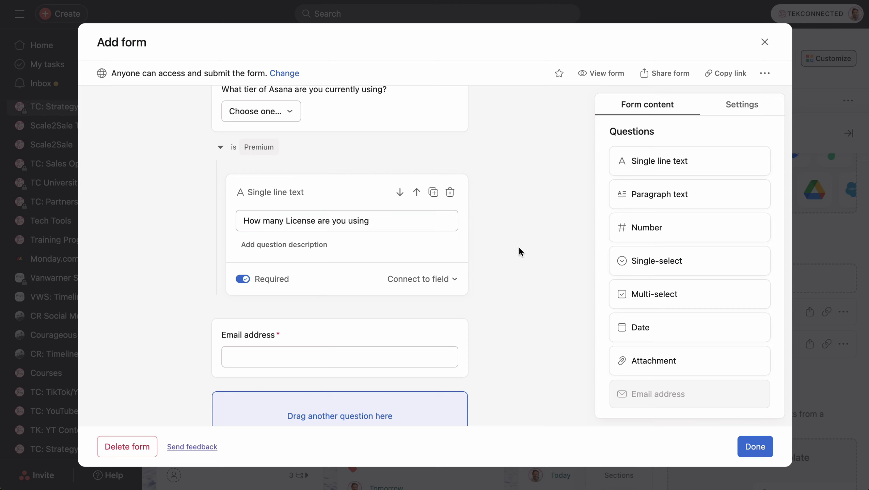
Step: Collapse the Premium branch below the Asana tier question and expand it again
{"action": "scroll", "coordinate": [518, 252], "scroll_direction": "up", "scroll_amount": 3}
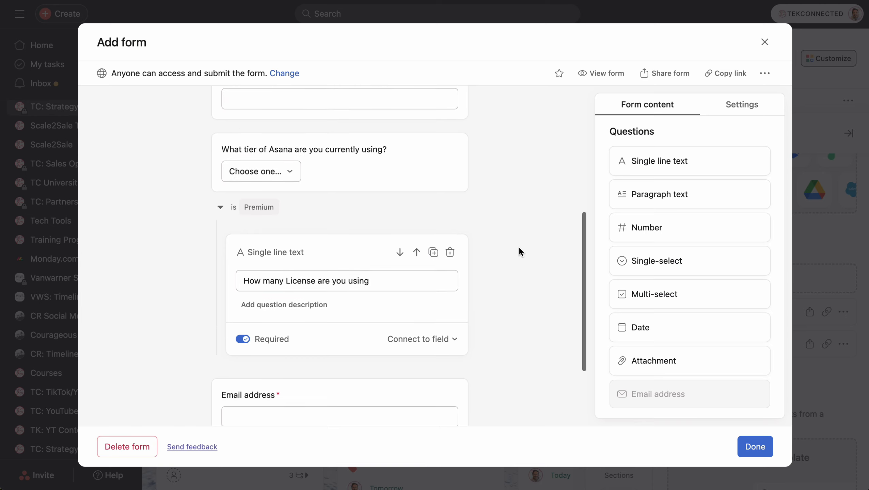
{"action": "left_click", "coordinate": [221, 209]}
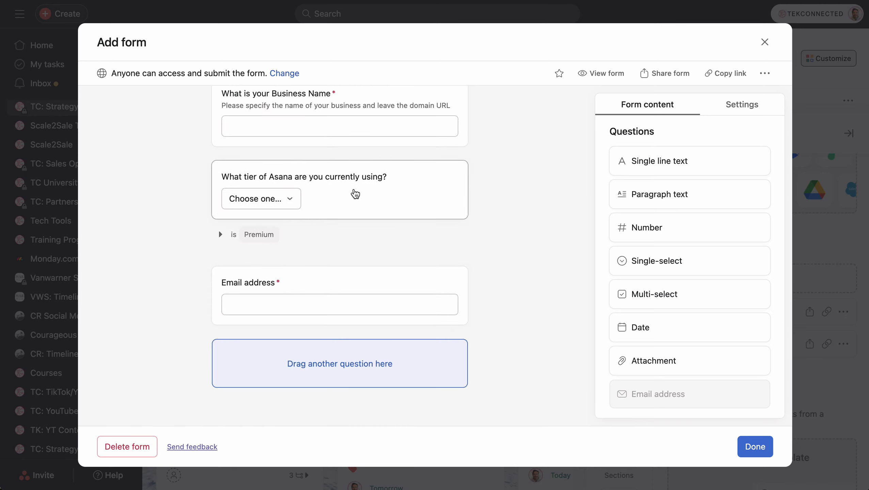
{"action": "scroll", "coordinate": [423, 197], "scroll_direction": "up", "scroll_amount": 3}
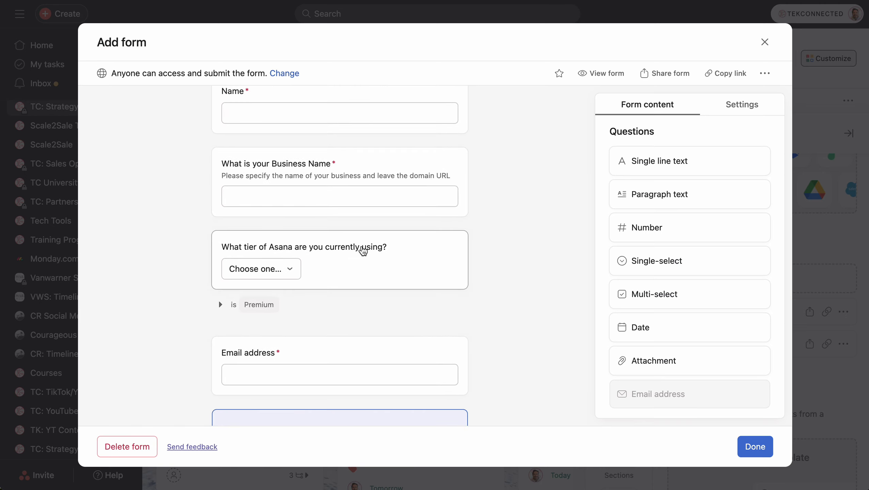
{"action": "left_click", "coordinate": [361, 247]}
{"action": "scroll", "coordinate": [361, 247], "scroll_direction": "down", "scroll_amount": 4}
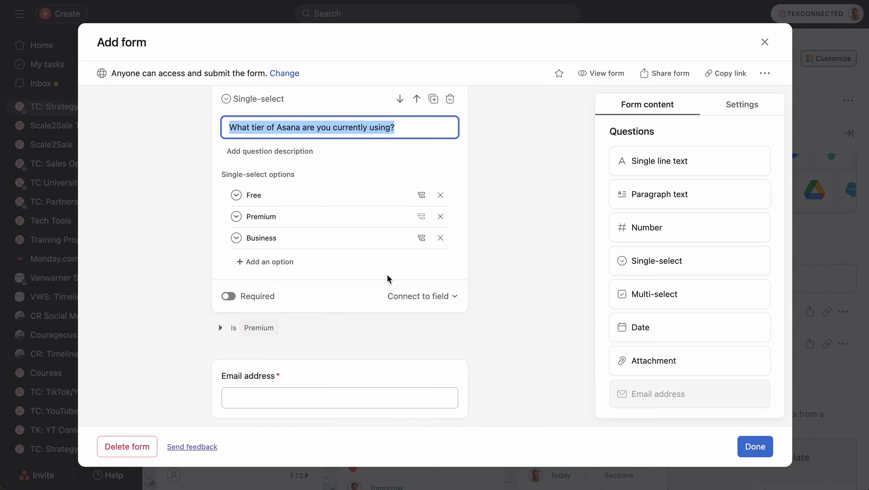
{"action": "left_click", "coordinate": [219, 330]}
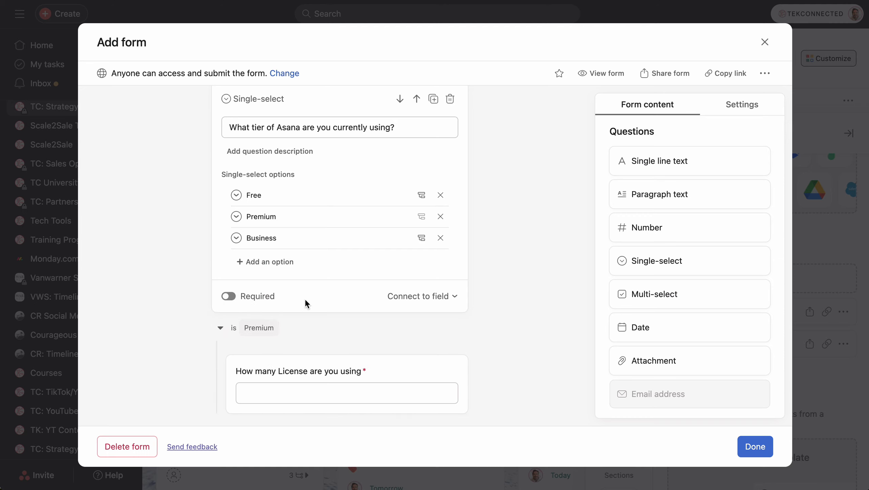
Step: Copy the title of the license question in the Premium branch
{"action": "scroll", "coordinate": [317, 275], "scroll_direction": "down", "scroll_amount": 3}
{"action": "double_click", "coordinate": [325, 264]}
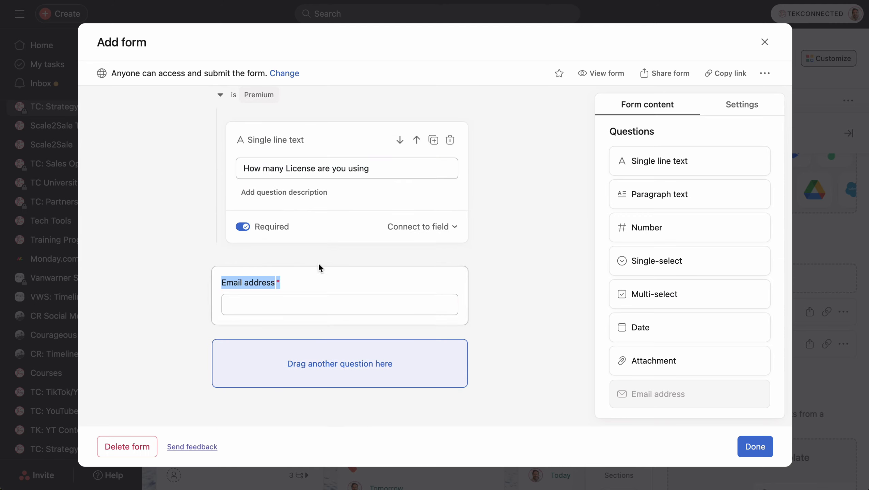
{"action": "triple_click", "coordinate": [311, 169]}
{"action": "left_click", "coordinate": [561, 167]}
Step: Create a branch from the Business option of the Asana tier question and place a single line text question in it
{"action": "scroll", "coordinate": [561, 167], "scroll_direction": "up", "scroll_amount": 5}
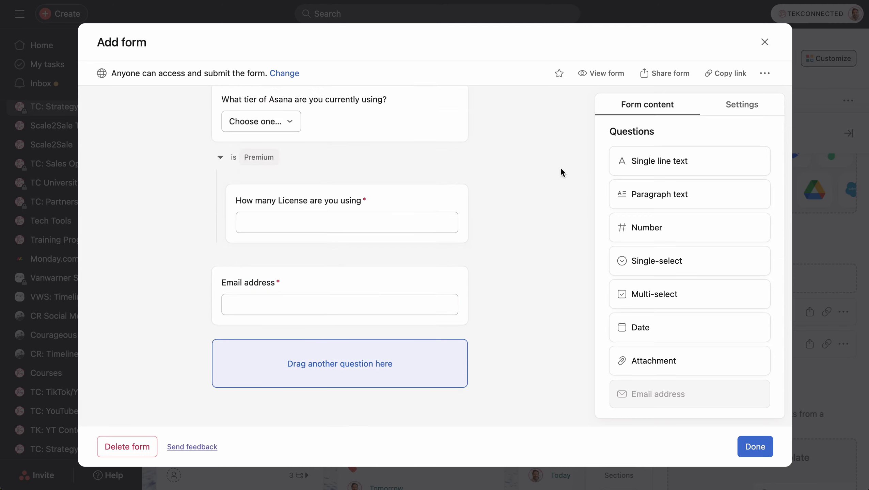
{"action": "left_click", "coordinate": [337, 264]}
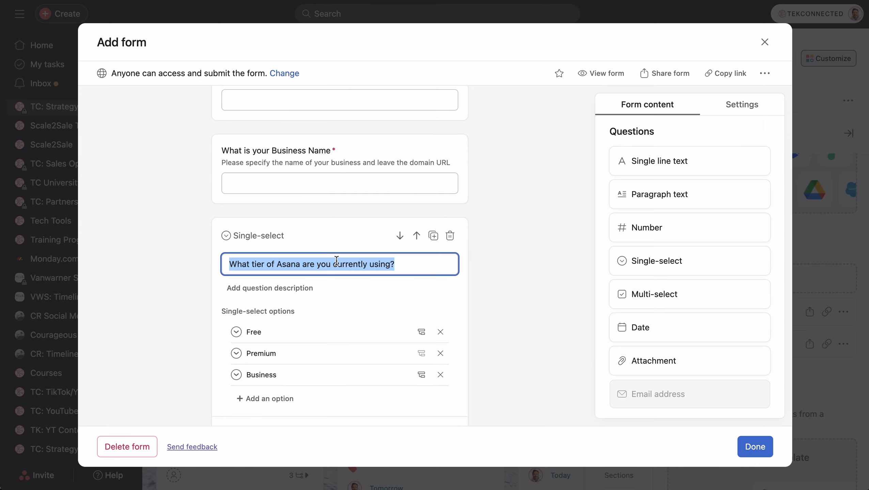
{"action": "scroll", "coordinate": [413, 288], "scroll_direction": "down", "scroll_amount": 3}
{"action": "left_click", "coordinate": [423, 271]}
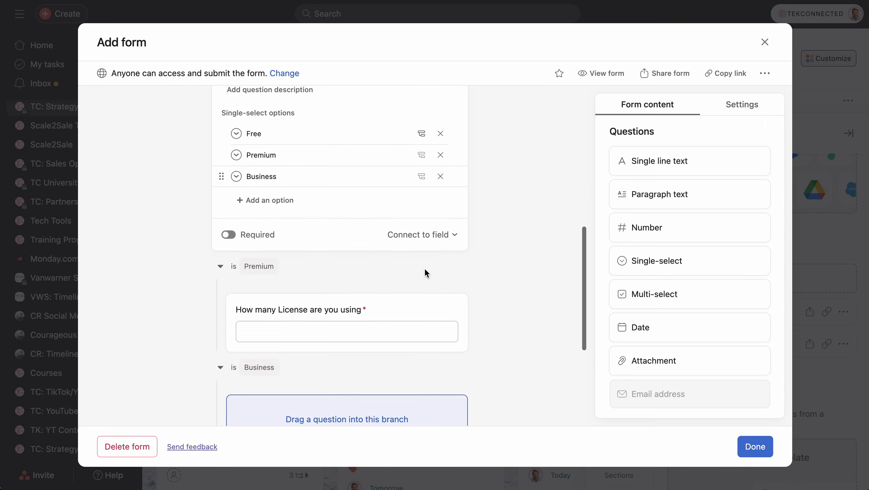
{"action": "scroll", "coordinate": [405, 241], "scroll_direction": "down", "scroll_amount": 3}
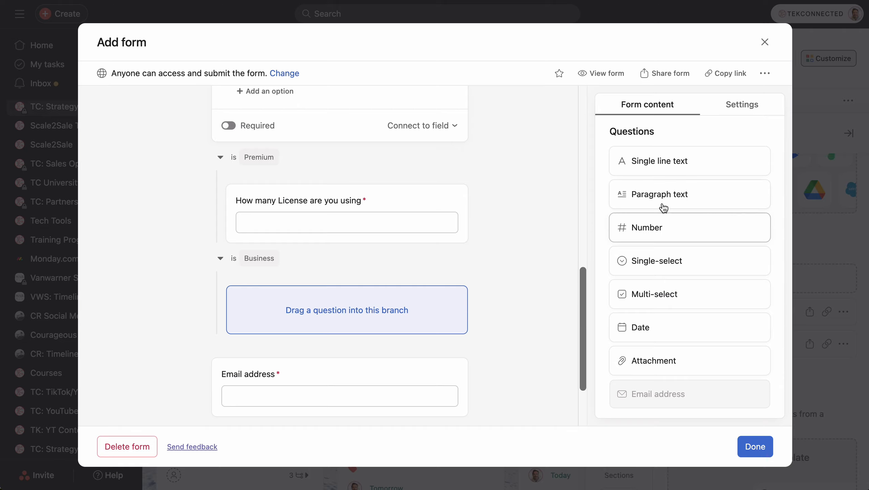
{"action": "left_click_drag", "start_coordinate": [685, 166], "coordinate": [349, 324]}
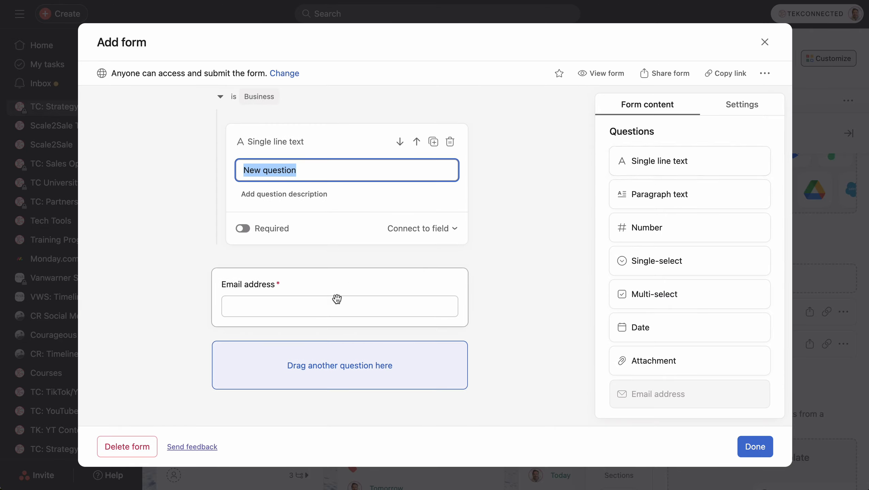
Step: Title the Business branch question "How many License are you using" and make it required
{"action": "type", "text": "How many License are you using"}
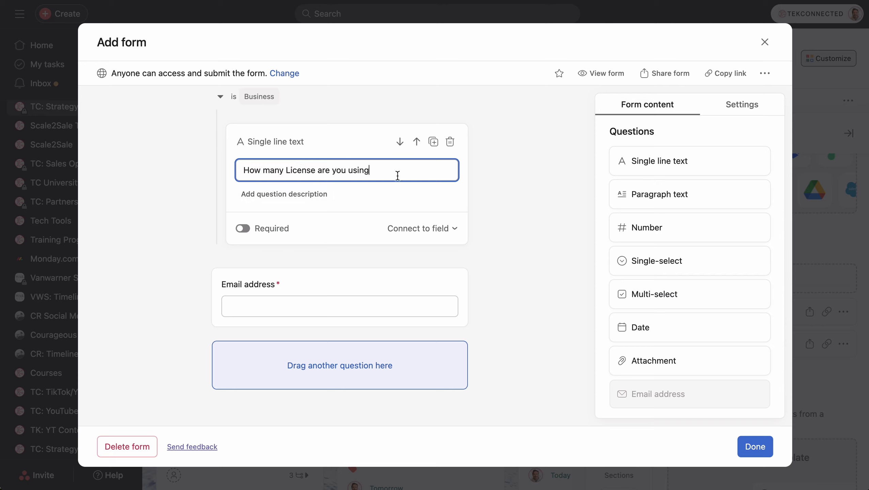
{"action": "left_click", "coordinate": [487, 184]}
{"action": "left_click", "coordinate": [293, 204]}
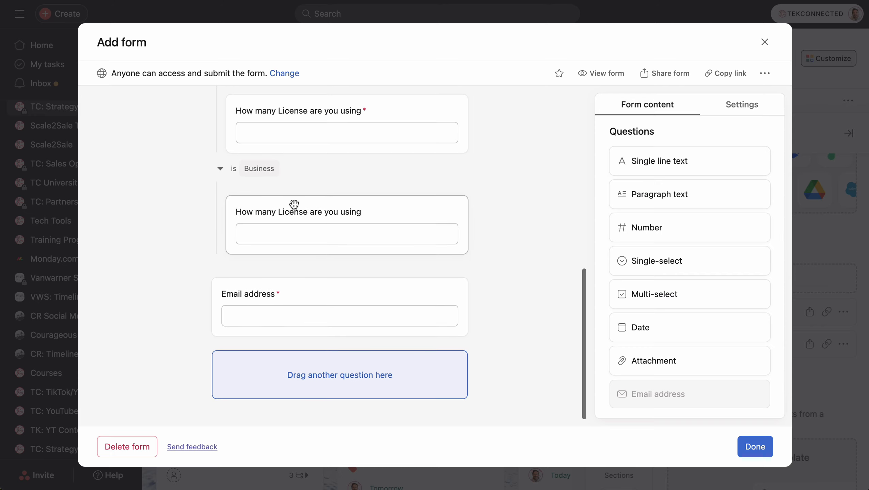
{"action": "left_click", "coordinate": [243, 301]}
{"action": "left_click", "coordinate": [474, 212]}
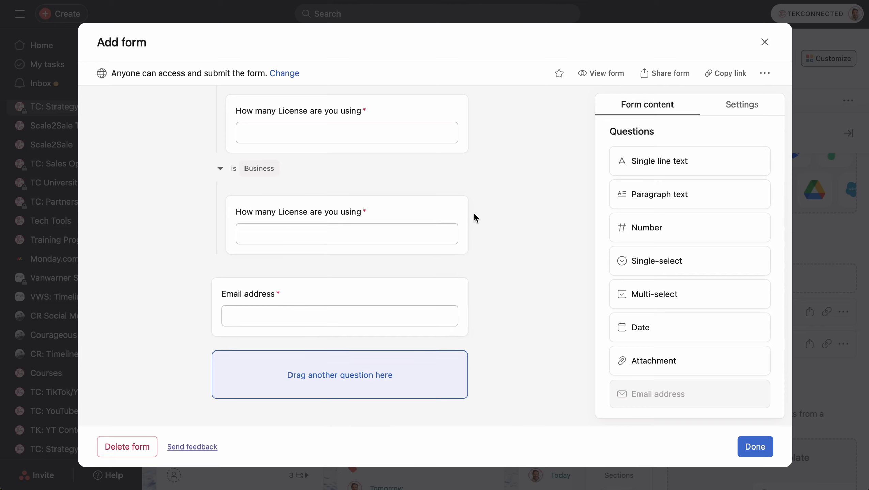
Step: Collapse the Business and Premium branches below the Asana tier question
{"action": "scroll", "coordinate": [251, 198], "scroll_direction": "up", "scroll_amount": 1}
{"action": "left_click", "coordinate": [221, 196]}
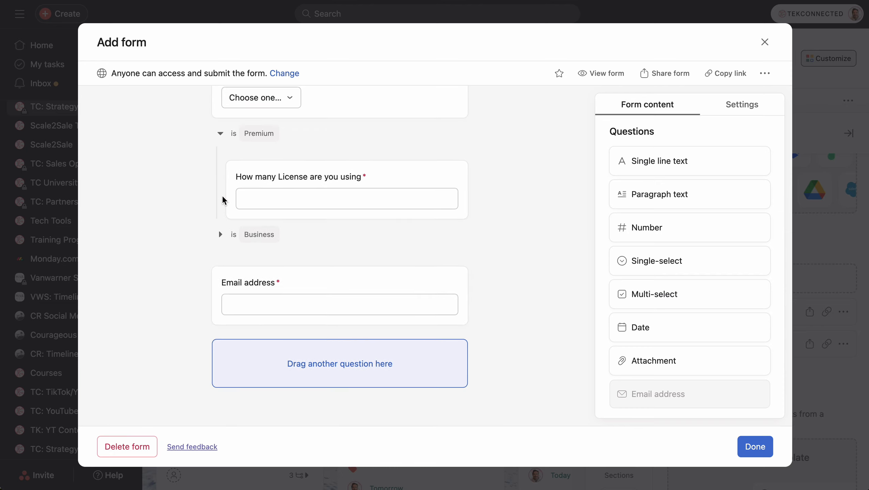
{"action": "left_click", "coordinate": [220, 174]}
{"action": "scroll", "coordinate": [222, 177], "scroll_direction": "up", "scroll_amount": 2}
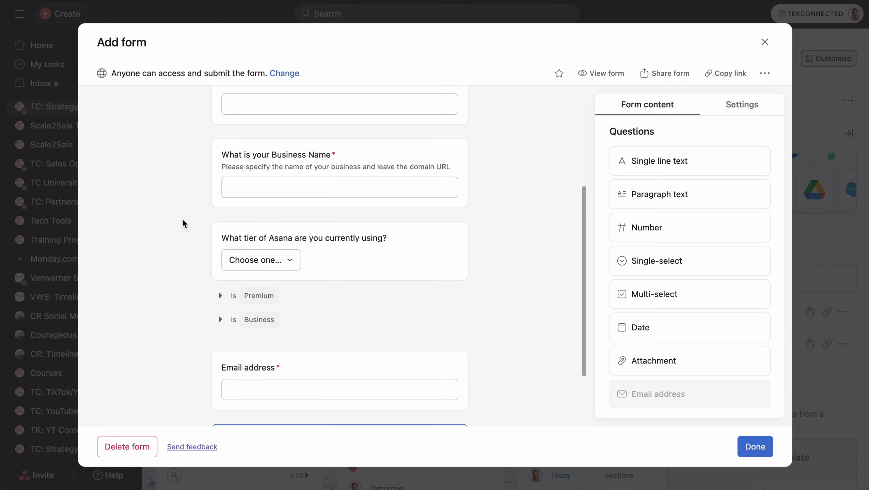
{"action": "scroll", "coordinate": [183, 223], "scroll_direction": "up", "scroll_amount": 1}
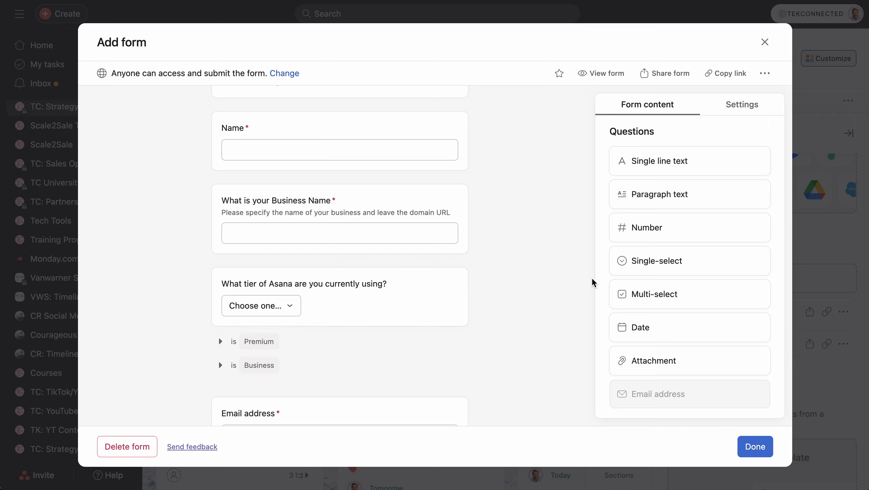
Step: Add a date question titled "When is the earliest you can start this project?" between the Asana tier question and the email address question
{"action": "scroll", "coordinate": [618, 301], "scroll_direction": "down", "scroll_amount": 3}
{"action": "scroll", "coordinate": [550, 274], "scroll_direction": "down", "scroll_amount": 3}
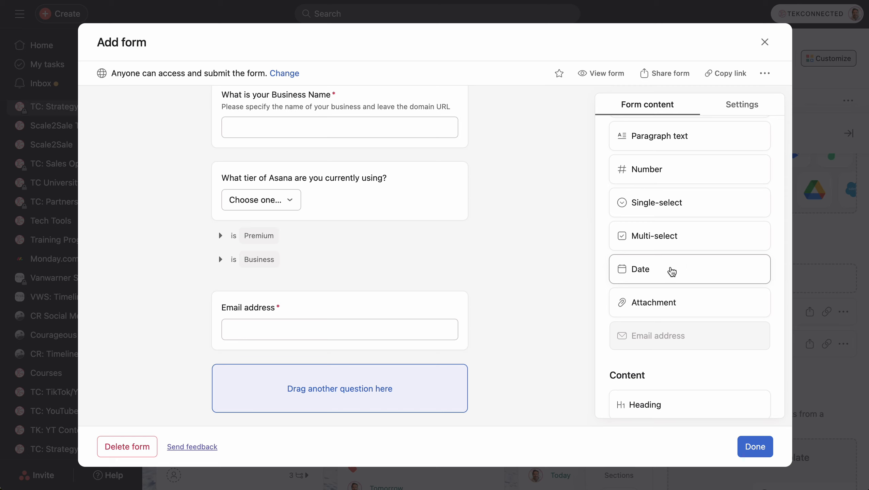
{"action": "left_click_drag", "start_coordinate": [671, 272], "coordinate": [306, 290]}
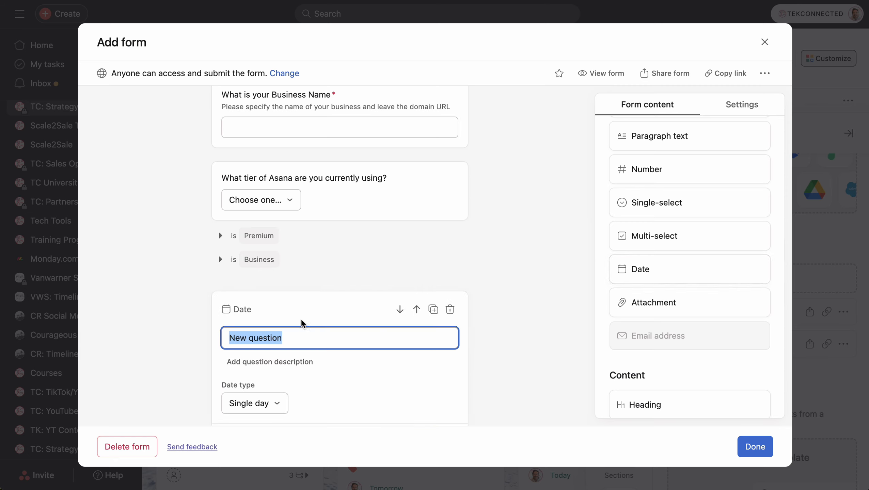
{"action": "type", "text": "When "}
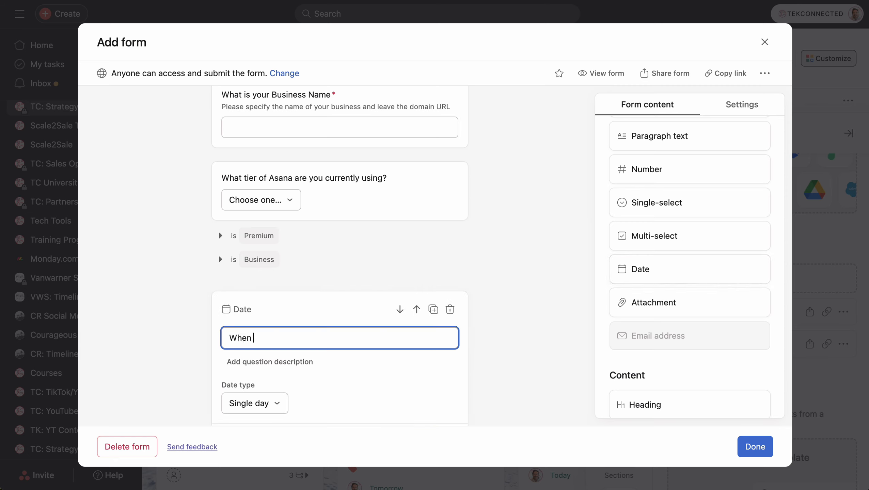
{"action": "type", "text": "is the earliuest you "}
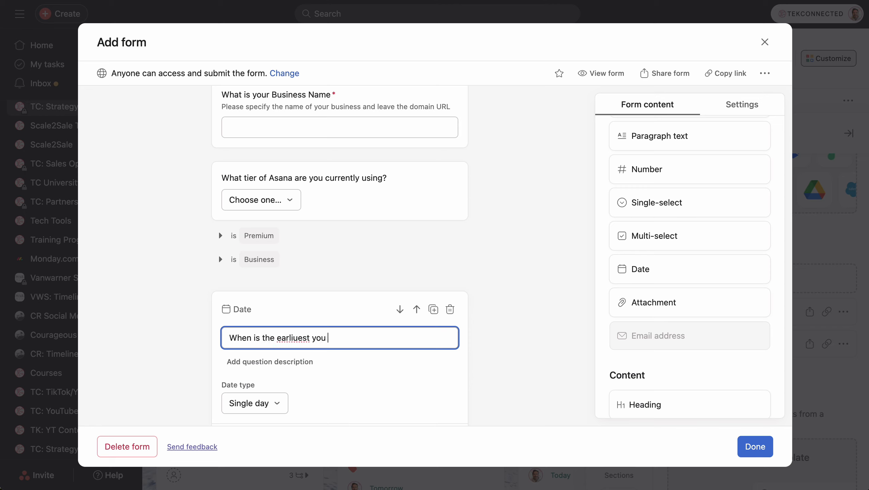
{"action": "type", "text": "can start this project"}
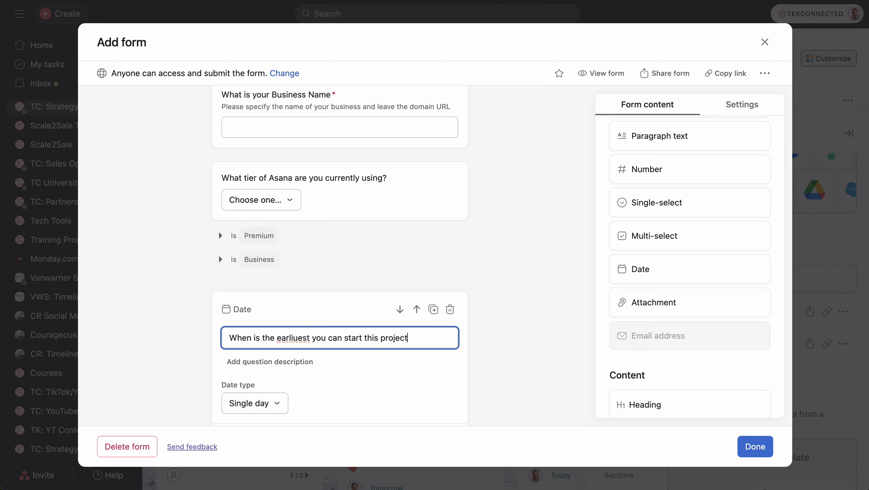
{"action": "type", "text": "?"}
{"action": "right_click", "coordinate": [301, 338]}
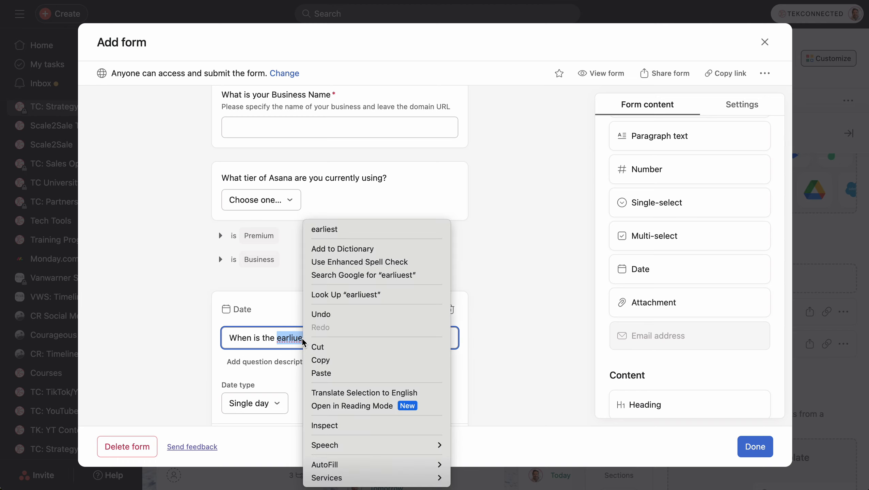
{"action": "left_click", "coordinate": [355, 229]}
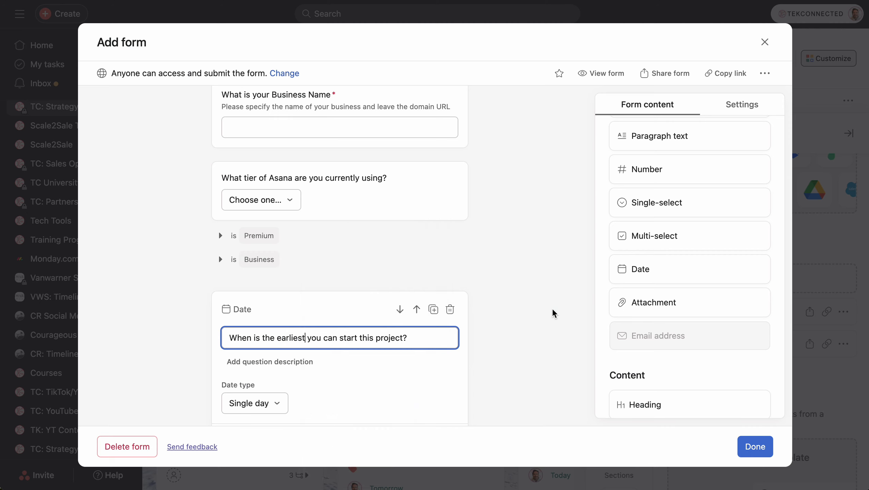
Step: Set the project start question's date type to Date range and make it required
{"action": "scroll", "coordinate": [366, 309], "scroll_direction": "down", "scroll_amount": 3}
{"action": "left_click", "coordinate": [282, 294]}
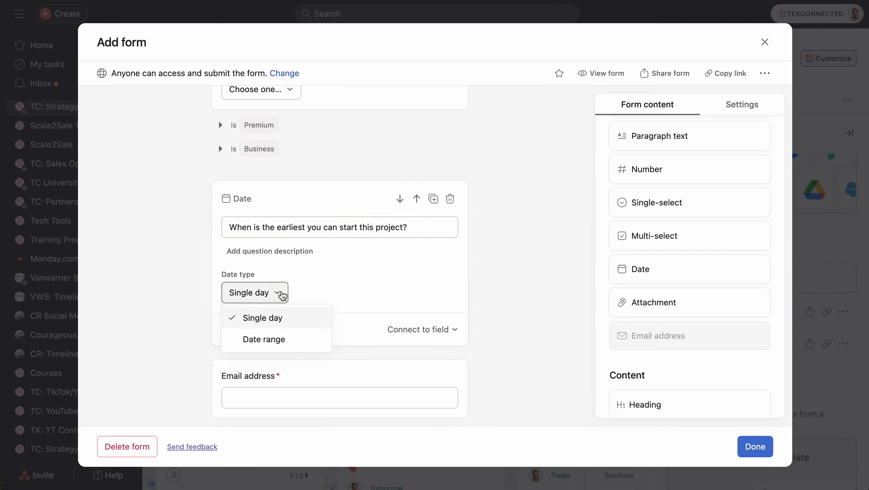
{"action": "left_click", "coordinate": [291, 343]}
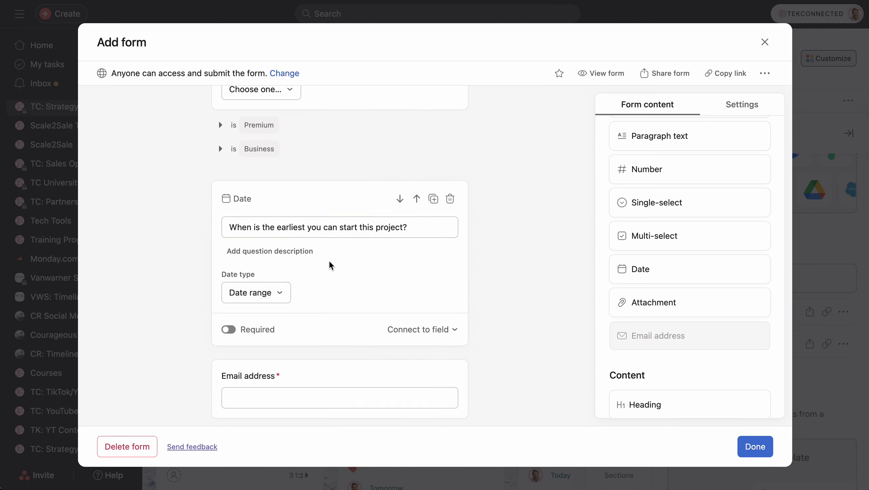
{"action": "left_click", "coordinate": [229, 330]}
{"action": "left_click", "coordinate": [229, 330]}
Step: Add an attachment question titled "Please attached any supporting docs" after the email address question and allow multiple attachments
{"action": "scroll", "coordinate": [520, 193], "scroll_direction": "down", "scroll_amount": 3}
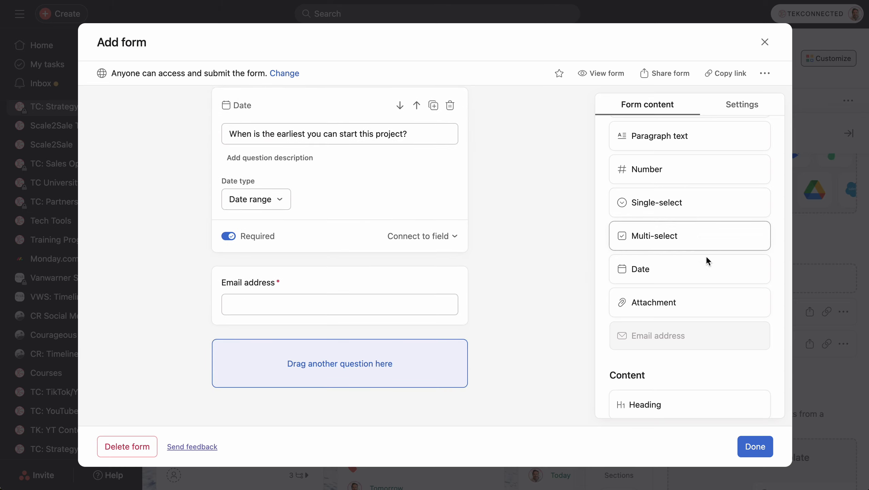
{"action": "left_click_drag", "start_coordinate": [690, 303], "coordinate": [347, 367]}
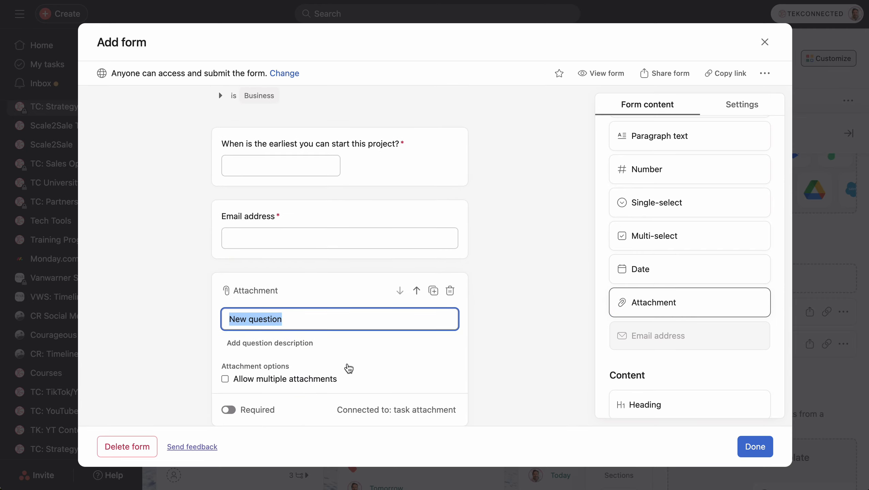
{"action": "type", "text": "PLe"}
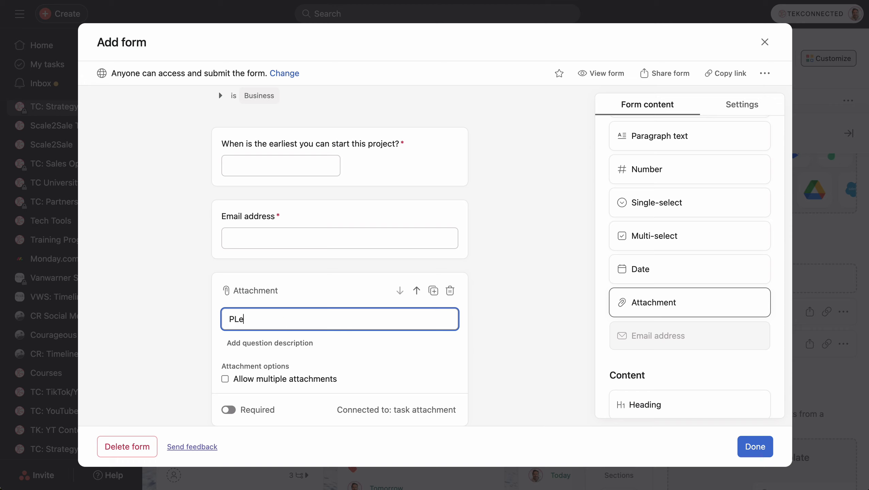
{"action": "type", "text": "ase attached any "}
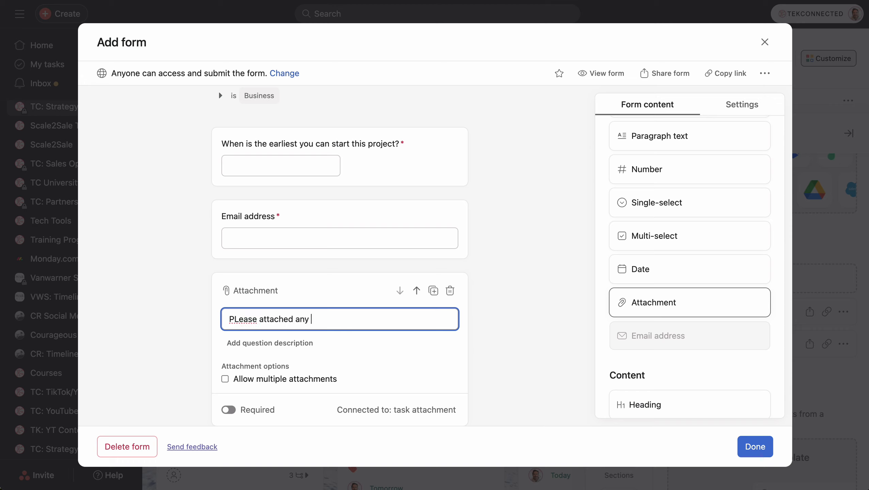
{"action": "type", "text": "supporting docs"}
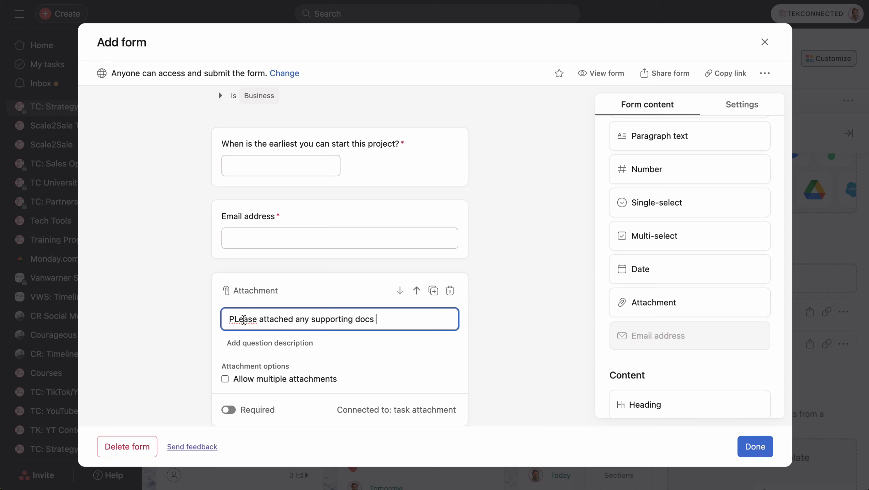
{"action": "left_click", "coordinate": [239, 320]}
{"action": "key", "text": "BackSpace"}
{"action": "type", "text": "l"}
{"action": "scroll", "coordinate": [254, 318], "scroll_direction": "down", "scroll_amount": 5}
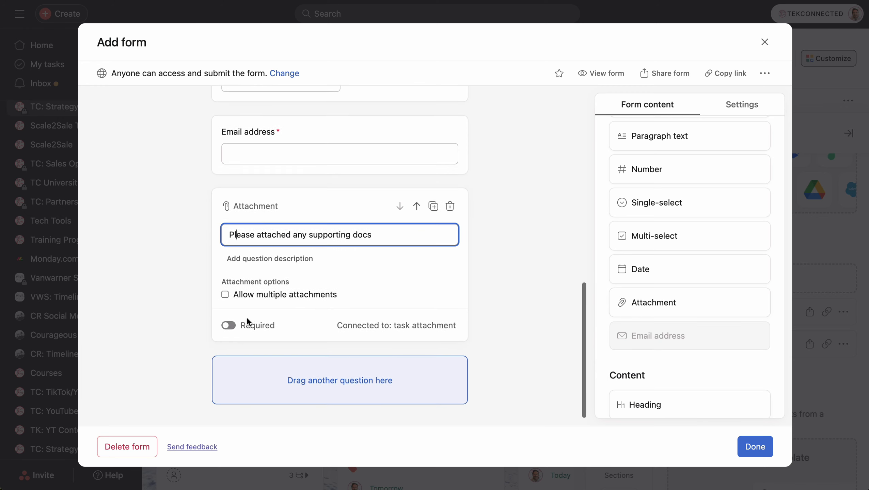
{"action": "left_click", "coordinate": [225, 295]}
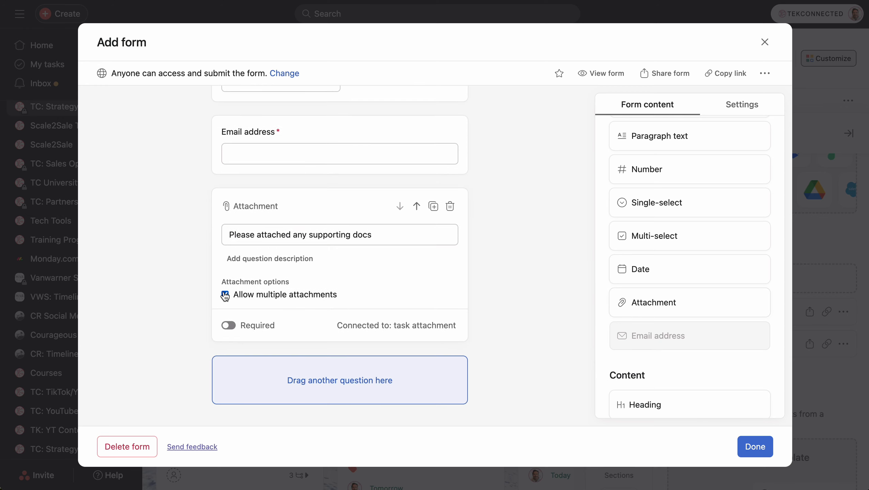
{"action": "left_click", "coordinate": [530, 179]}
Step: Review the form's questions and examine which fields the business name question can be connected to
{"action": "scroll", "coordinate": [530, 178], "scroll_direction": "up", "scroll_amount": 5}
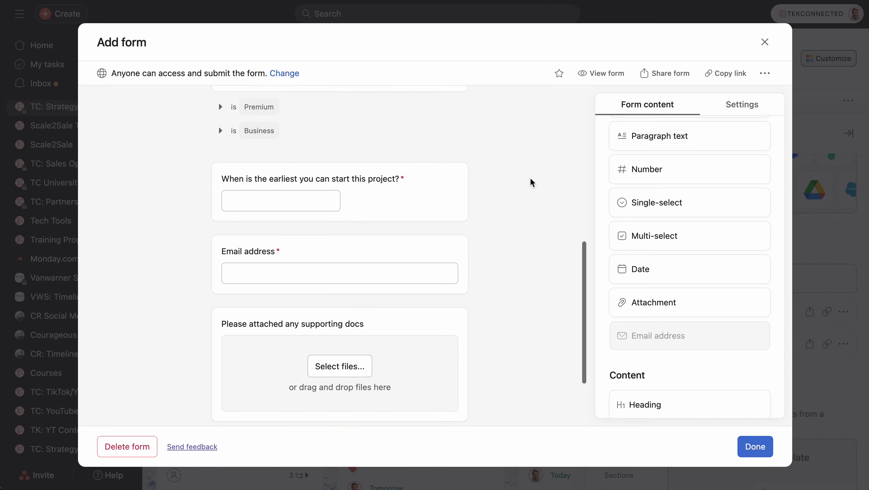
{"action": "scroll", "coordinate": [531, 178], "scroll_direction": "up", "scroll_amount": 5}
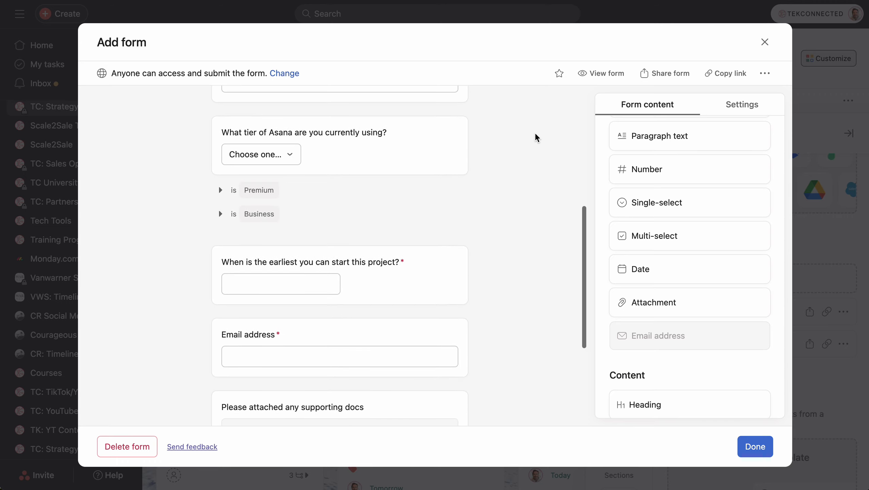
{"action": "scroll", "coordinate": [536, 134], "scroll_direction": "up", "scroll_amount": 5}
{"action": "scroll", "coordinate": [536, 134], "scroll_direction": "up", "scroll_amount": 3}
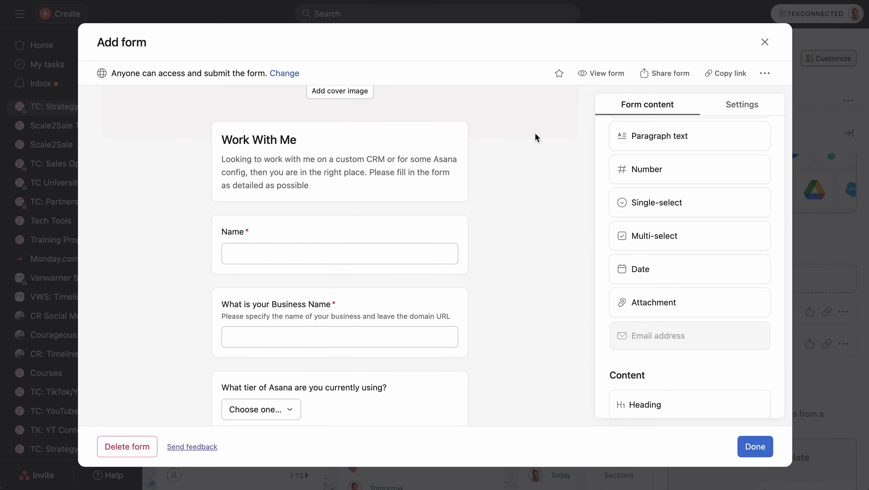
{"action": "scroll", "coordinate": [504, 172], "scroll_direction": "down", "scroll_amount": 4}
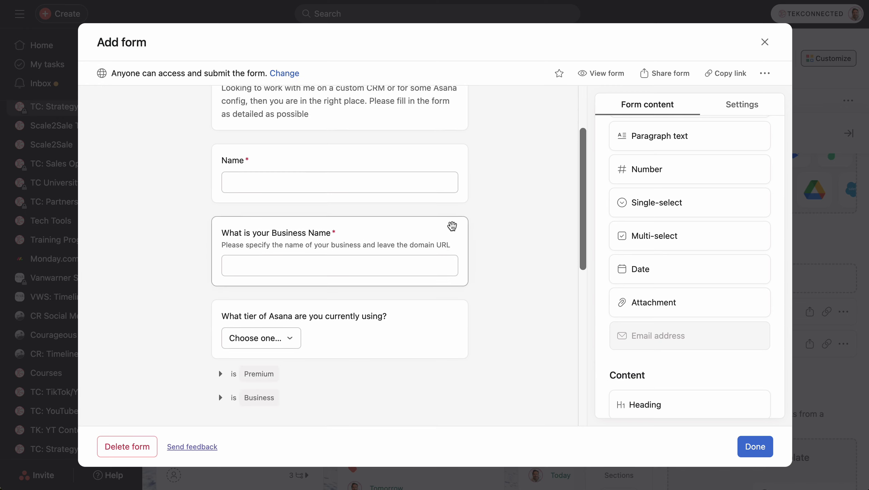
{"action": "left_click", "coordinate": [451, 226]}
{"action": "left_click", "coordinate": [449, 385]}
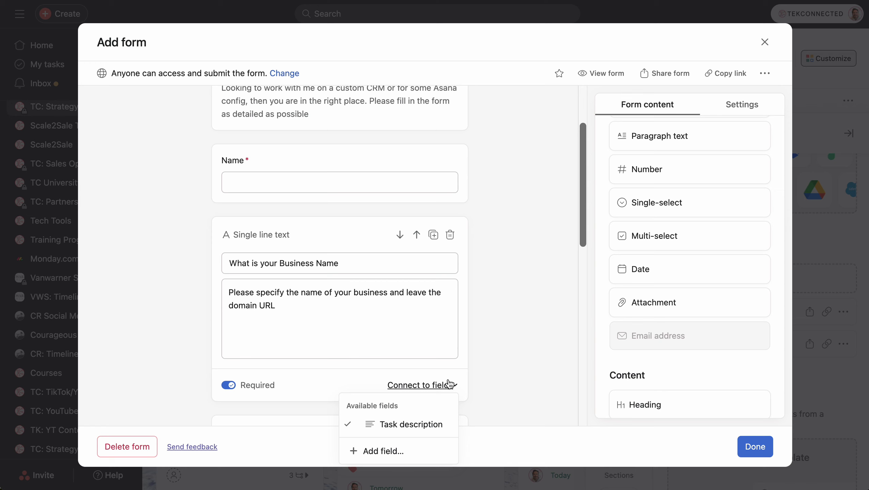
{"action": "scroll", "coordinate": [449, 384], "scroll_direction": "down", "scroll_amount": 4}
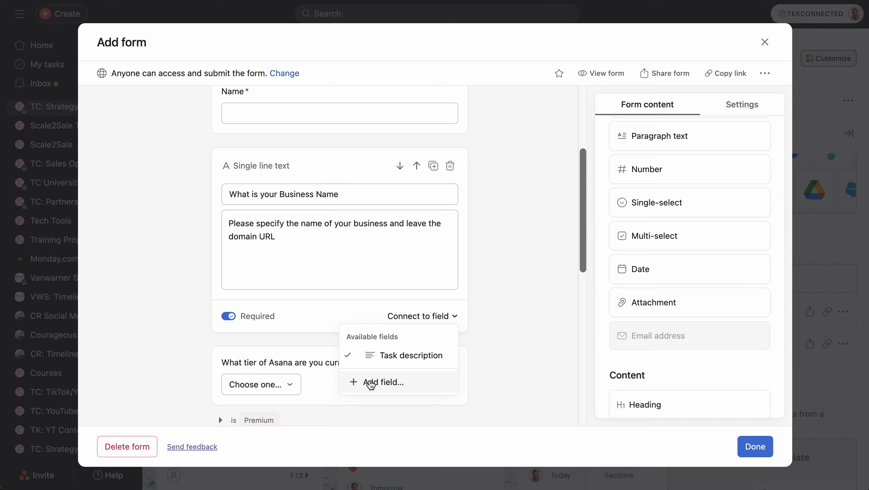
{"action": "left_click", "coordinate": [494, 181]}
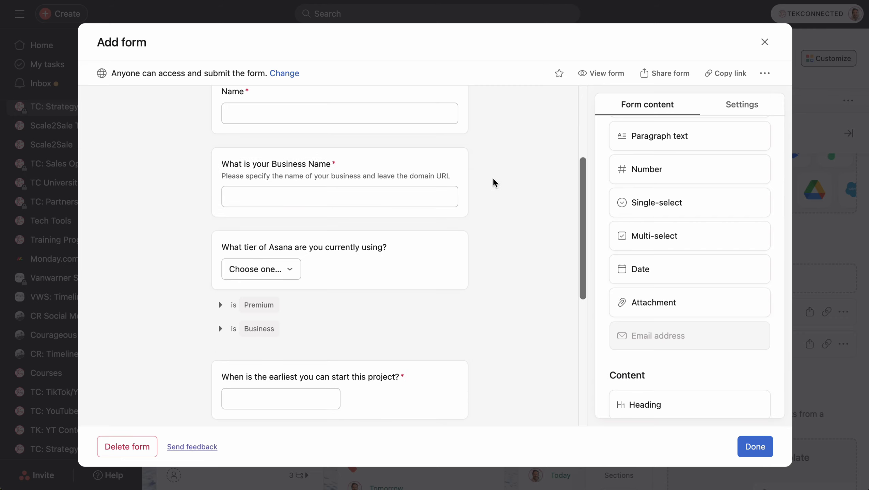
{"action": "scroll", "coordinate": [502, 163], "scroll_direction": "up", "scroll_amount": 5}
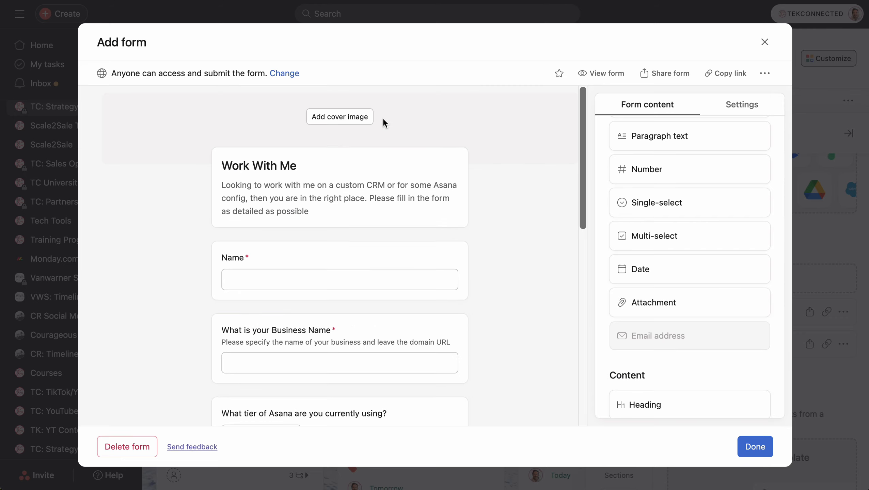
{"action": "left_click", "coordinate": [364, 119]}
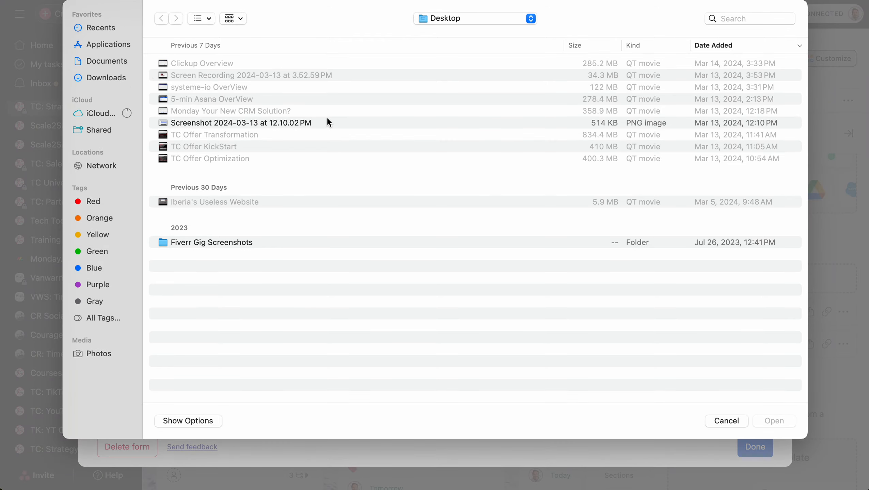
{"action": "left_click", "coordinate": [731, 421]}
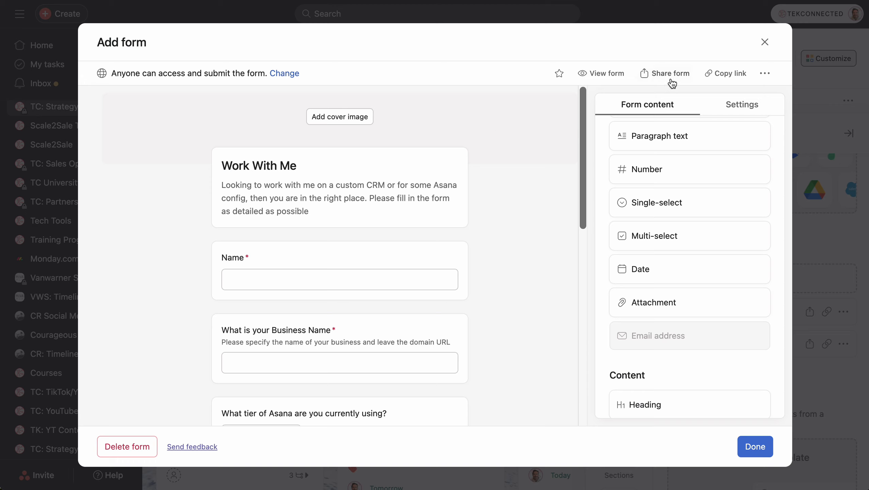
Step: Copy the link of the Work With Me form, finish editing it and dismiss its sharing dialog
{"action": "left_click", "coordinate": [731, 76]}
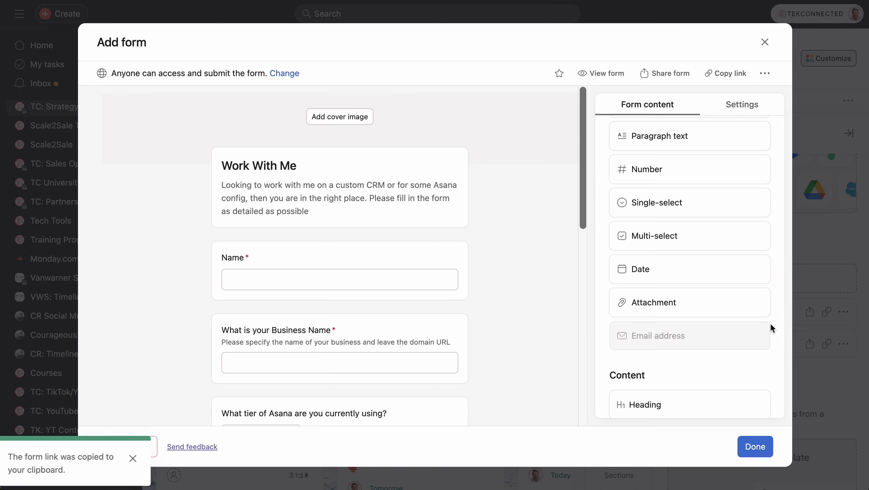
{"action": "left_click", "coordinate": [750, 448]}
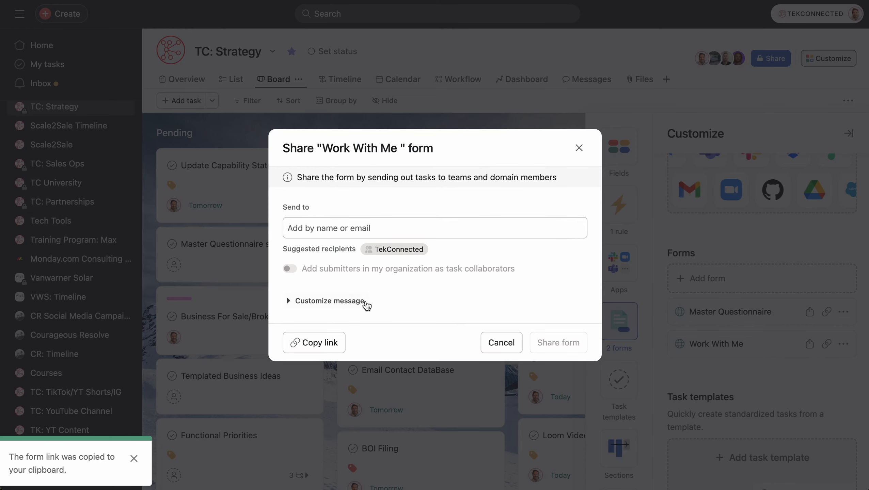
{"action": "left_click", "coordinate": [308, 341]}
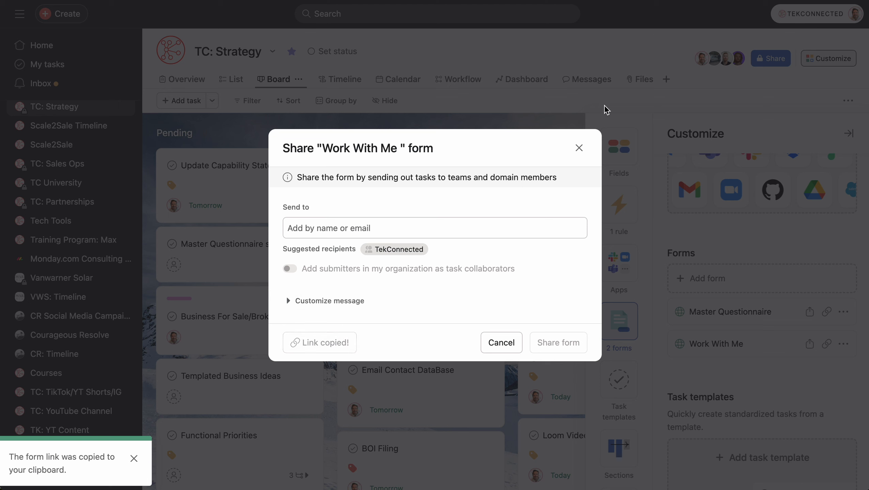
{"action": "left_click", "coordinate": [579, 148]}
Step: Open the copied form link in a new browser tab
{"action": "key", "text": "super+t"}
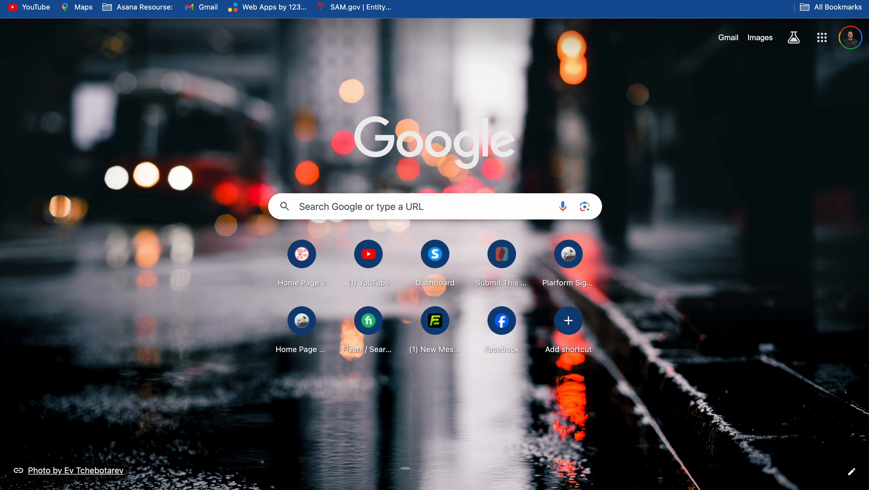
{"action": "key", "text": "super+v"}
{"action": "key", "text": "Return"}
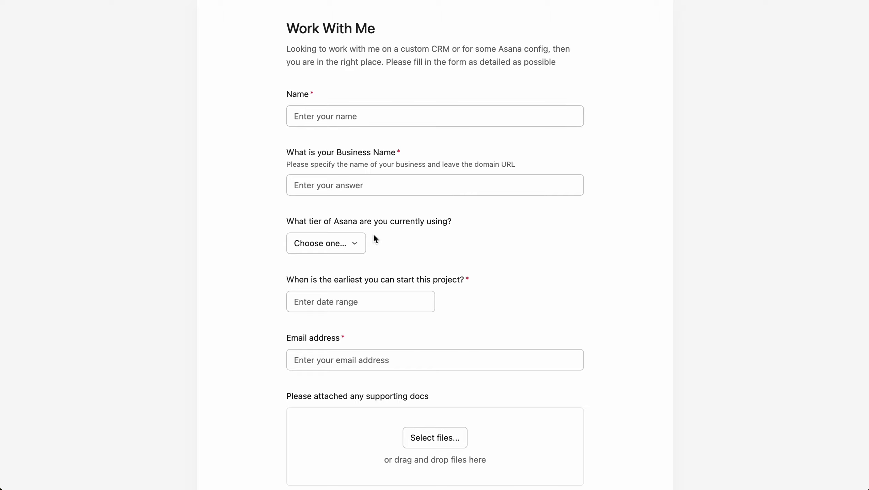
Step: Test the branching by answering Premium for the Asana tier and entering 2 as the number of licenses
{"action": "left_click", "coordinate": [357, 244]}
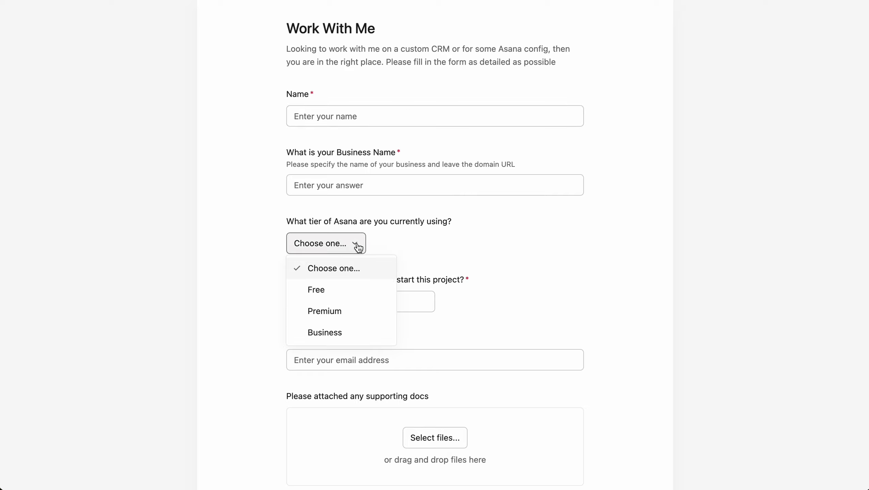
{"action": "left_click", "coordinate": [339, 311]}
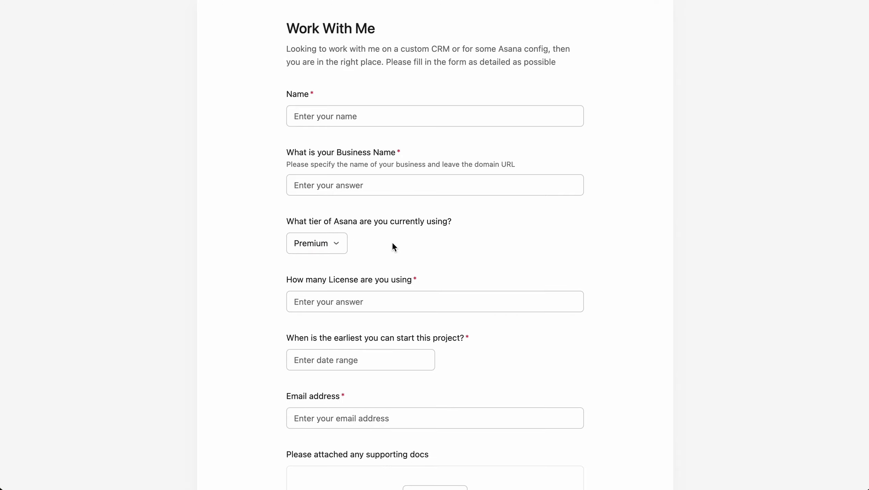
{"action": "scroll", "coordinate": [428, 240], "scroll_direction": "down", "scroll_amount": 1}
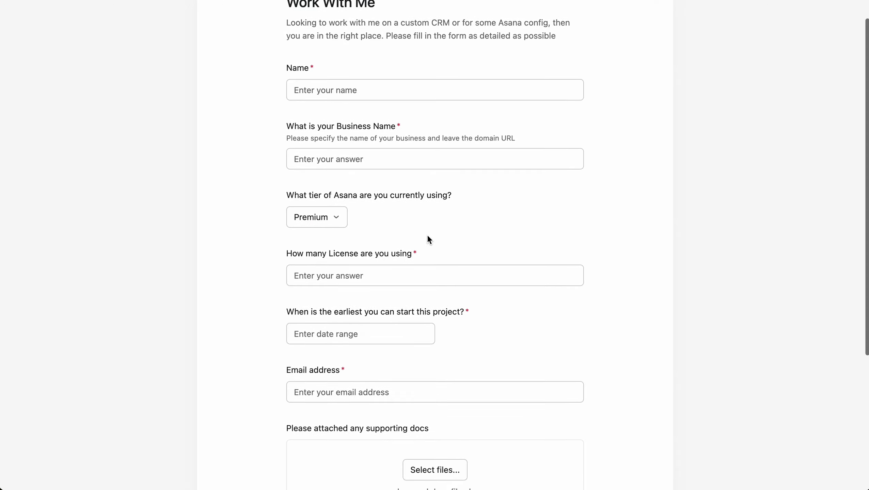
{"action": "left_click", "coordinate": [337, 275]}
{"action": "type", "text": "2"}
{"action": "left_click", "coordinate": [497, 212]}
{"action": "scroll", "coordinate": [497, 212], "scroll_direction": "down", "scroll_amount": 5}
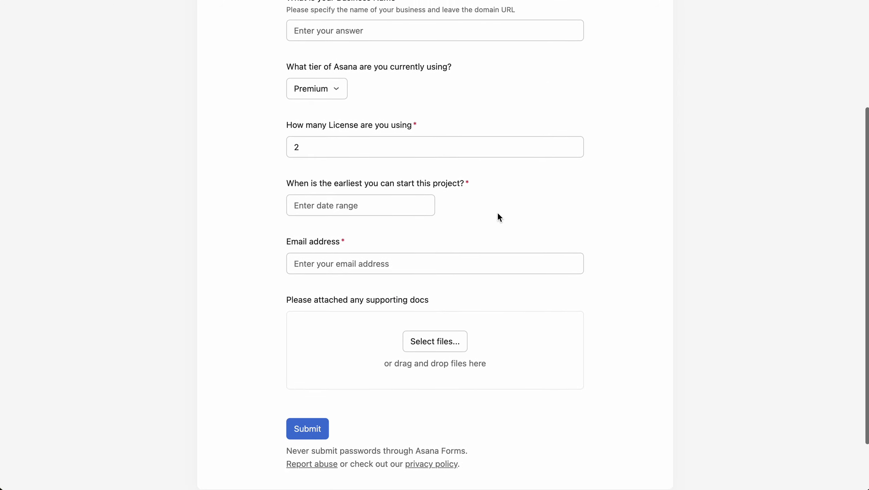
Step: Answer the earliest project start question with the date range March 20 to March 27, 2024
{"action": "left_click", "coordinate": [369, 193]}
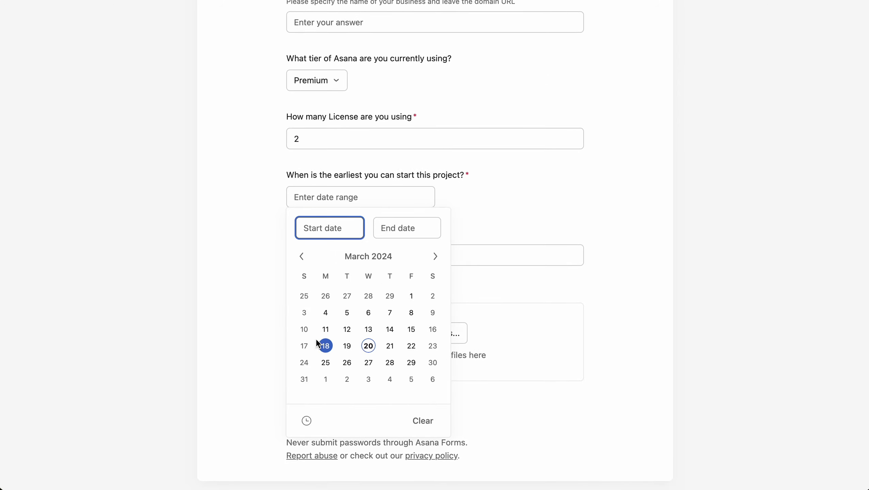
{"action": "left_click", "coordinate": [373, 351]}
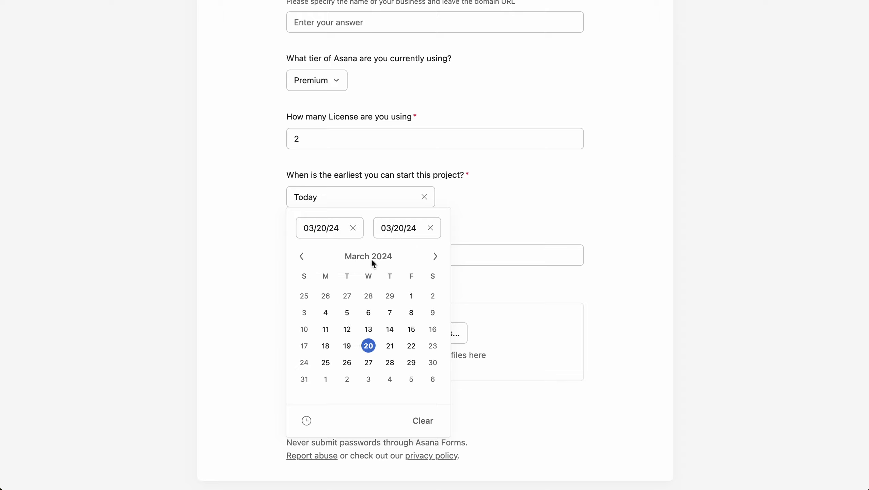
{"action": "left_click", "coordinate": [368, 362]}
{"action": "left_click", "coordinate": [520, 202]}
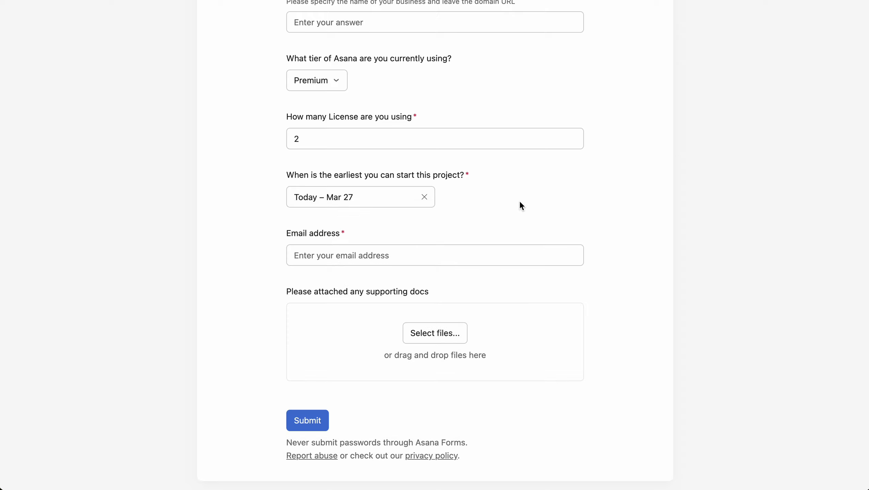
{"action": "scroll", "coordinate": [519, 200], "scroll_direction": "down", "scroll_amount": 2}
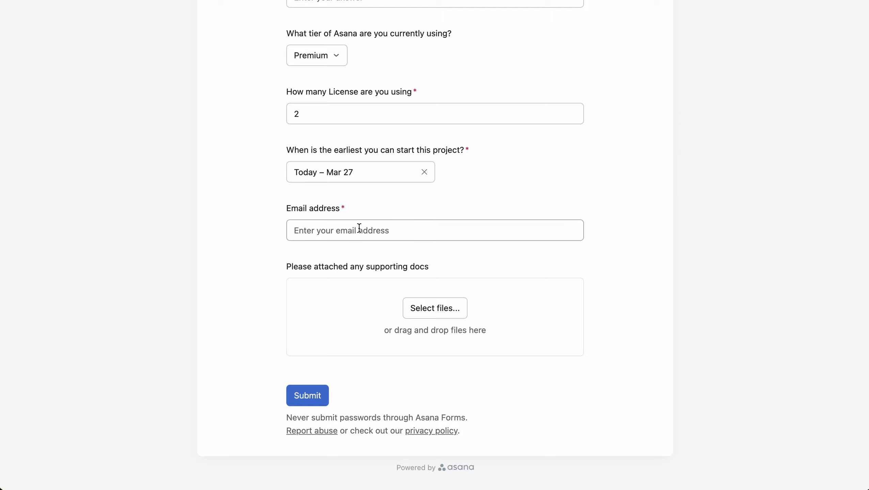
{"action": "scroll", "coordinate": [446, 321], "scroll_direction": "down", "scroll_amount": 2}
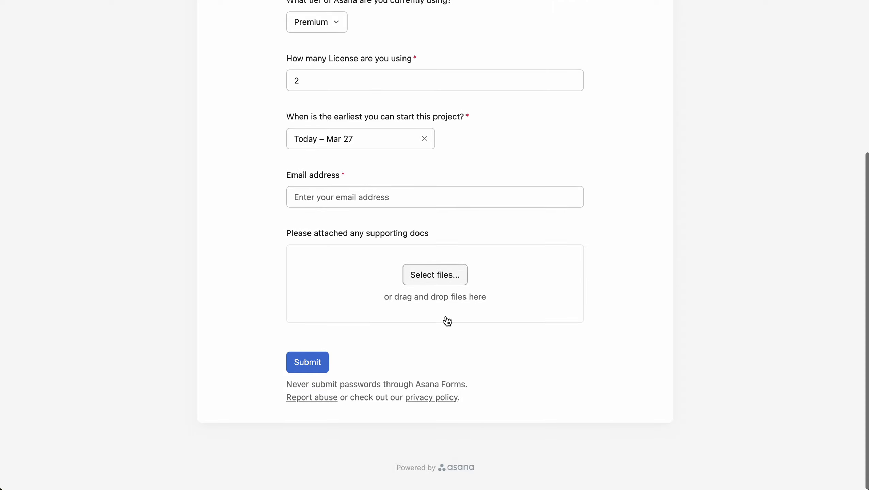
{"action": "scroll", "coordinate": [464, 182], "scroll_direction": "up", "scroll_amount": 7}
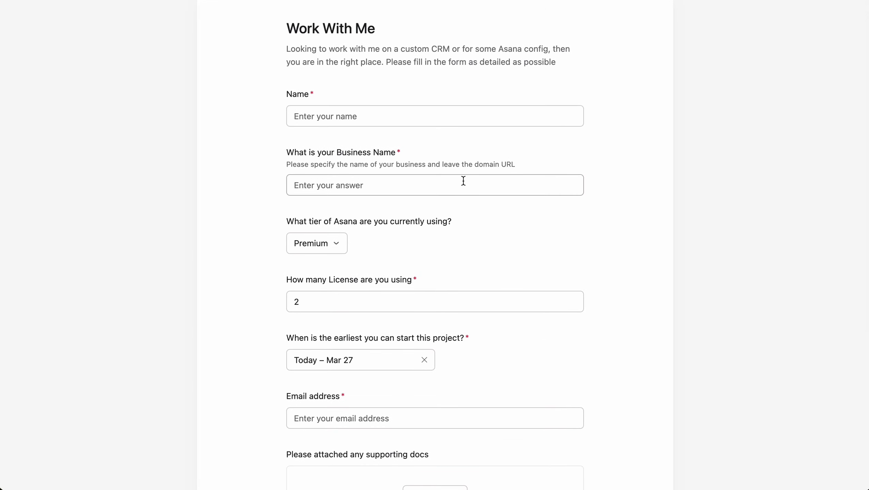